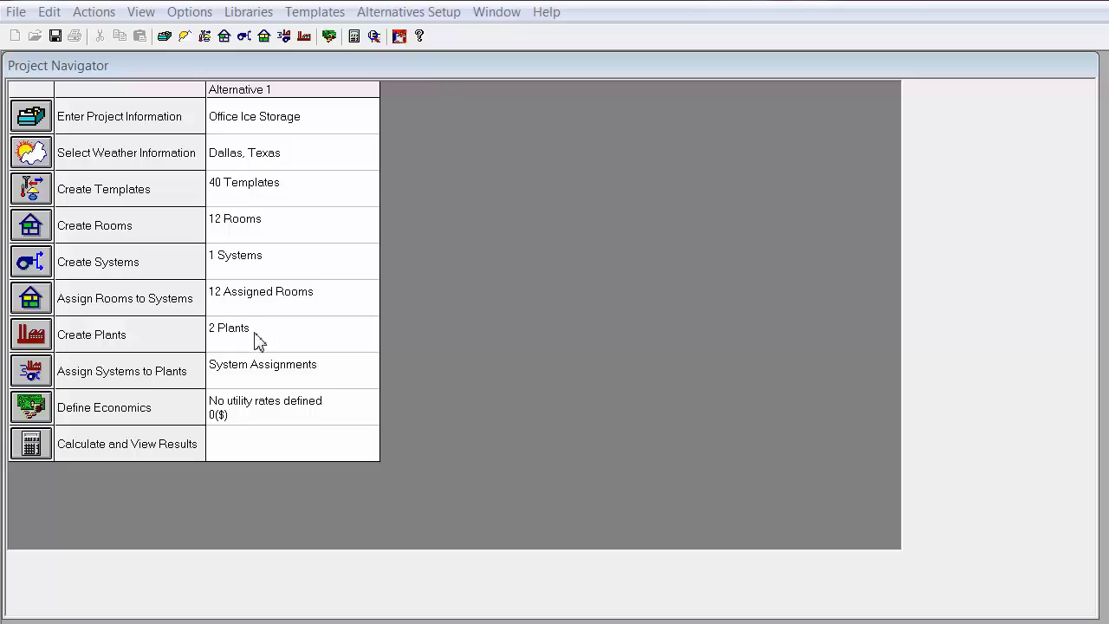
Open the Plant Configuration Wizard from Create Plants and scroll to the Ice Storage configurations
double_click(258, 339)
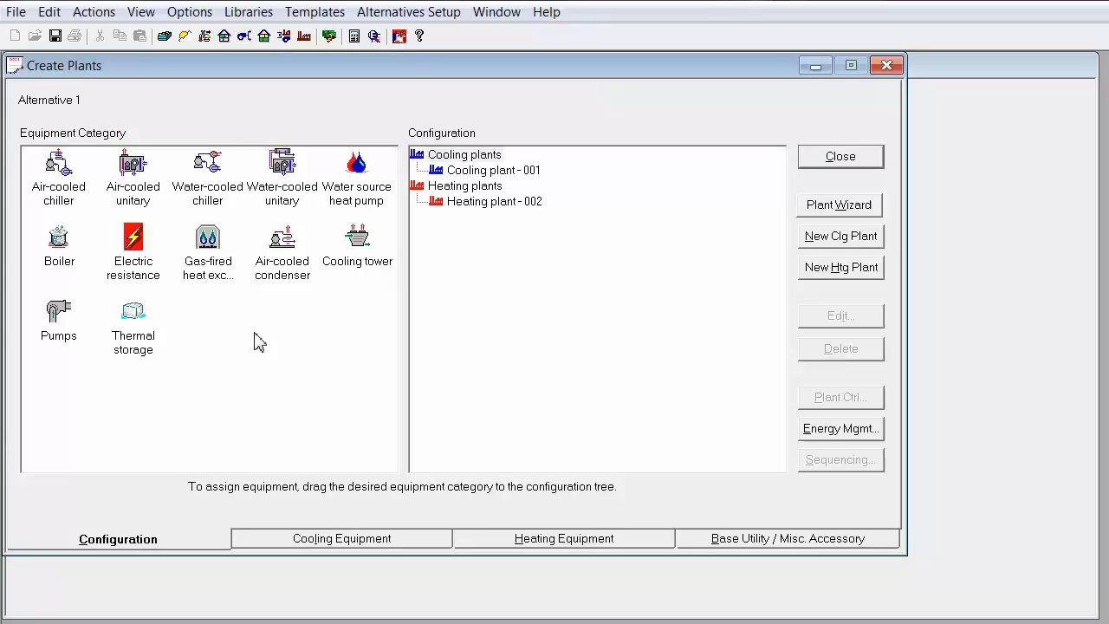
click(817, 212)
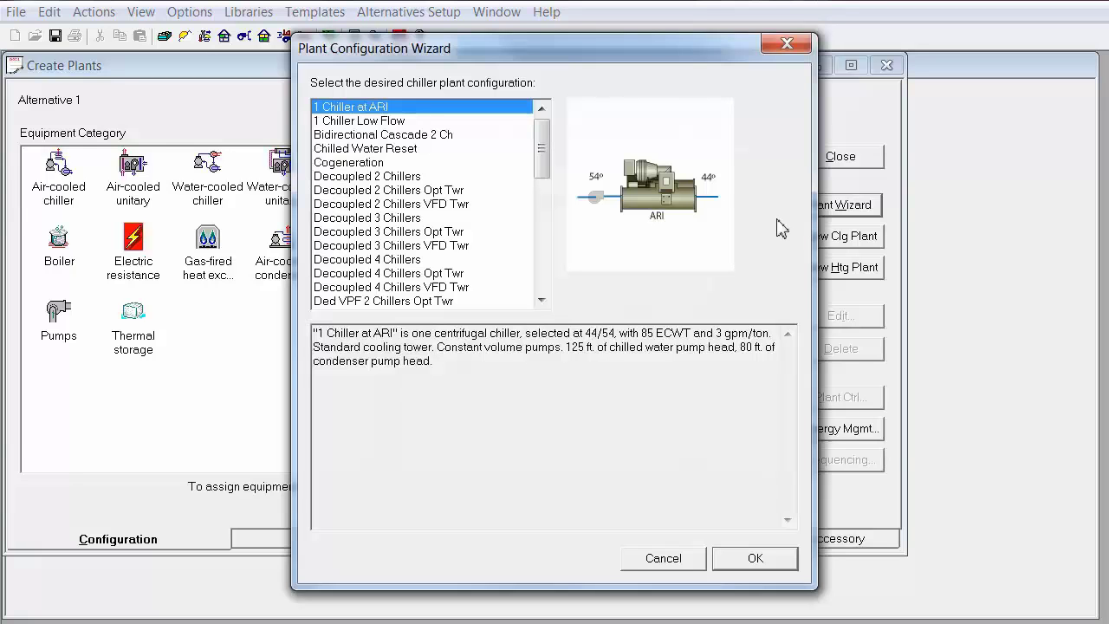
drag(547, 174, 528, 241)
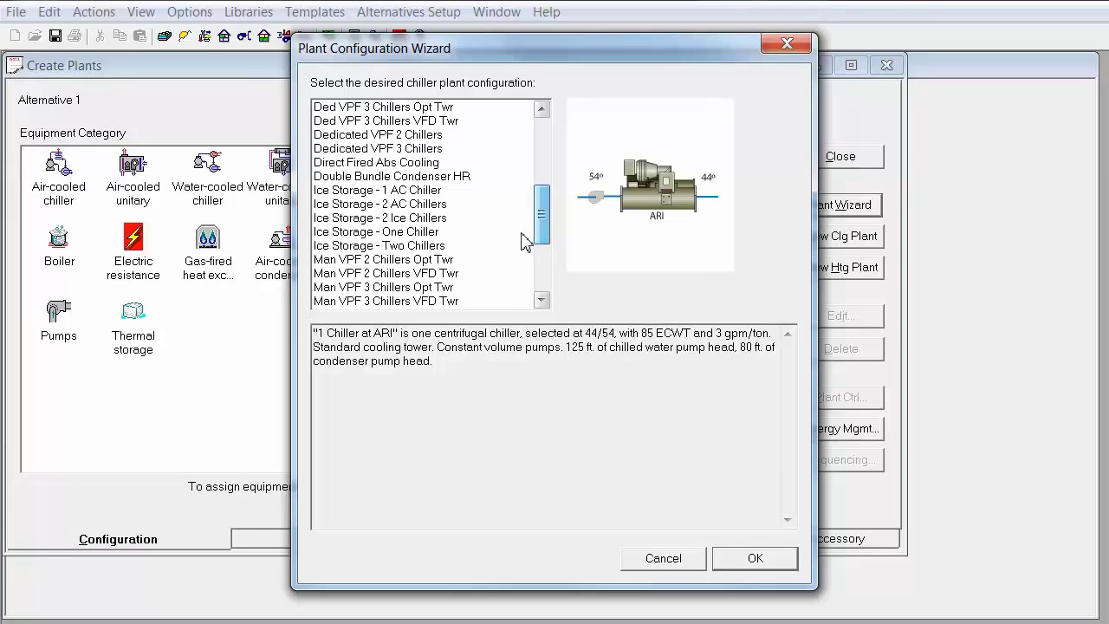
Preview the Ice Storage configurations, from 1 AC Chiller through Two Chillers
click(392, 191)
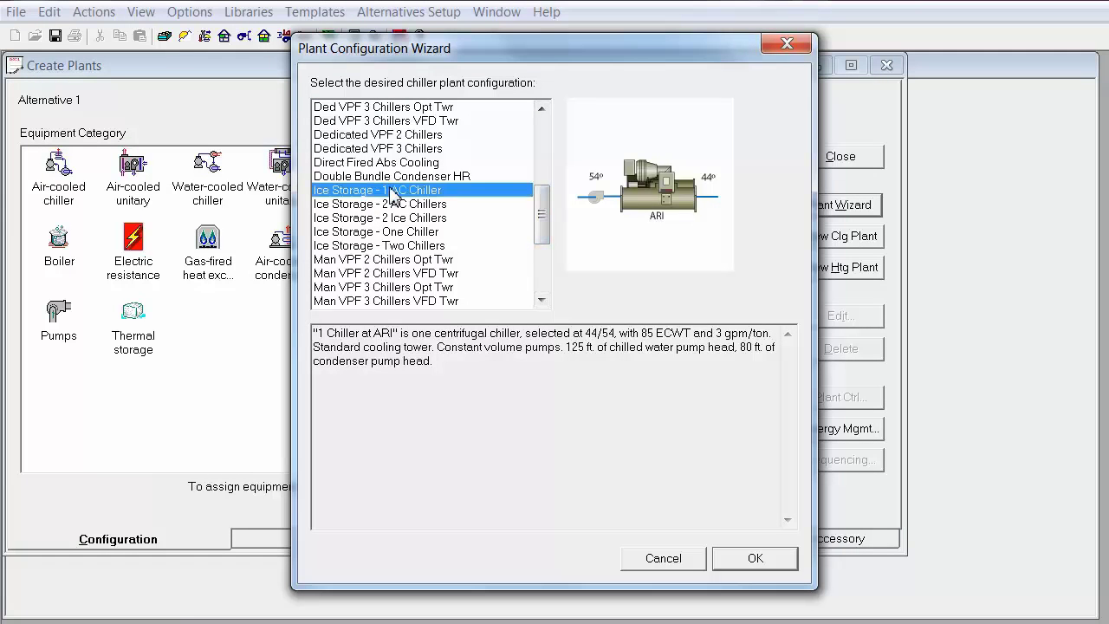
click(394, 204)
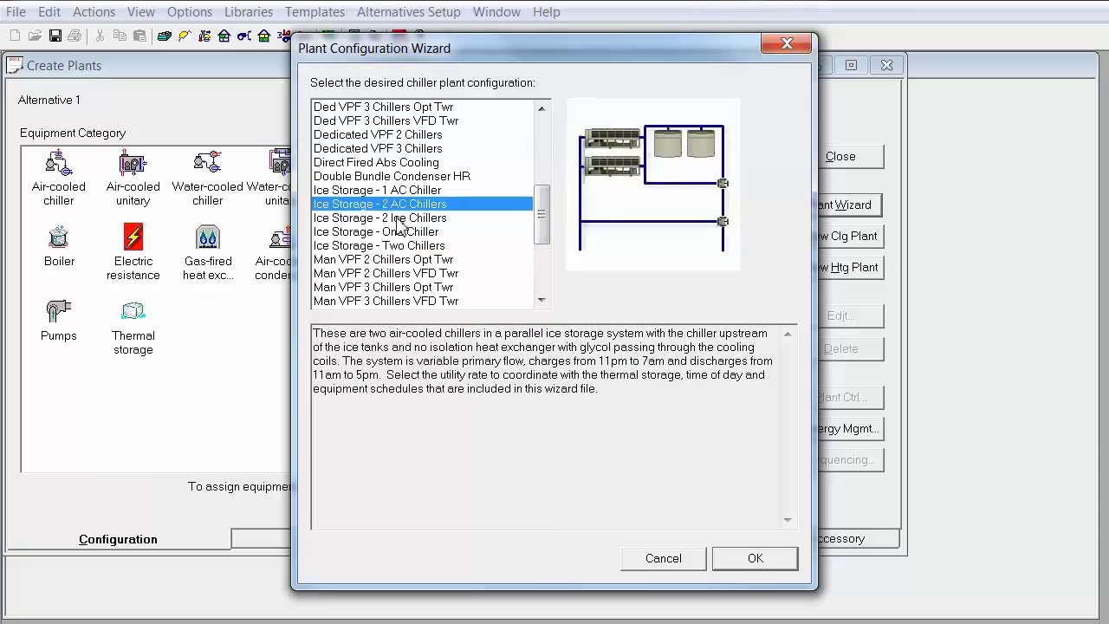
click(397, 220)
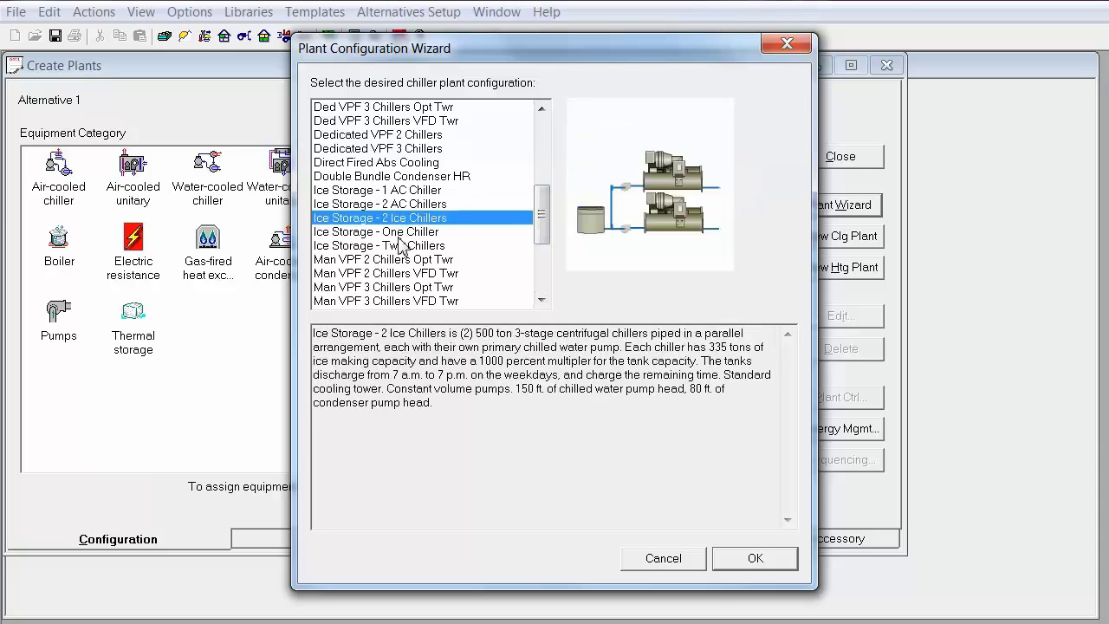
click(400, 232)
click(401, 246)
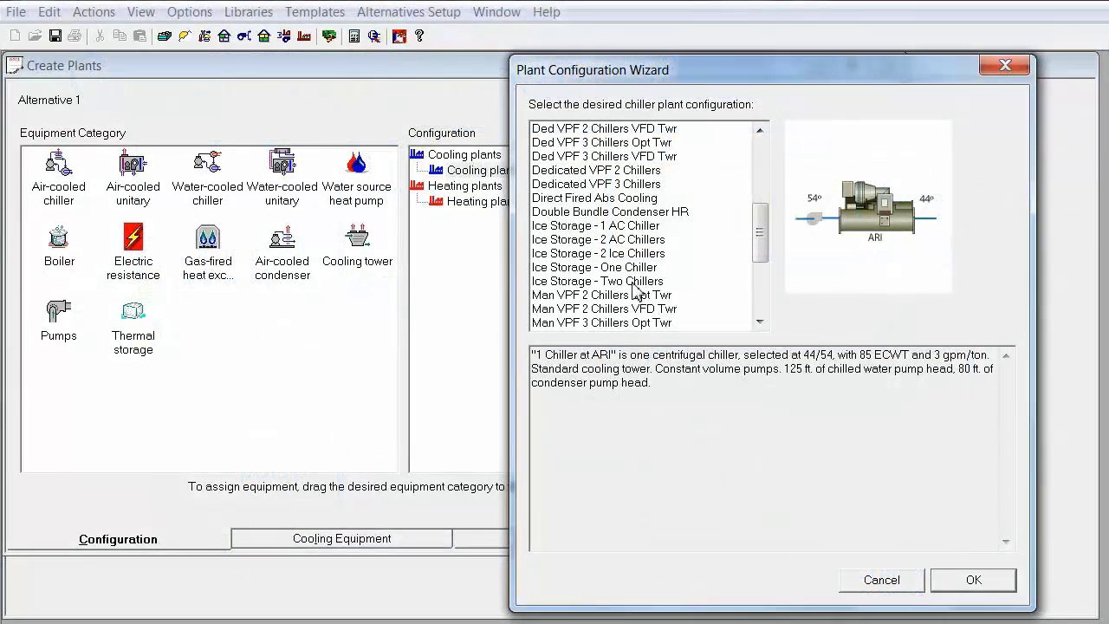
Choose Ice Storage - 2 Ice Chillers and apply it, accepting the replacement of the current plant
click(636, 282)
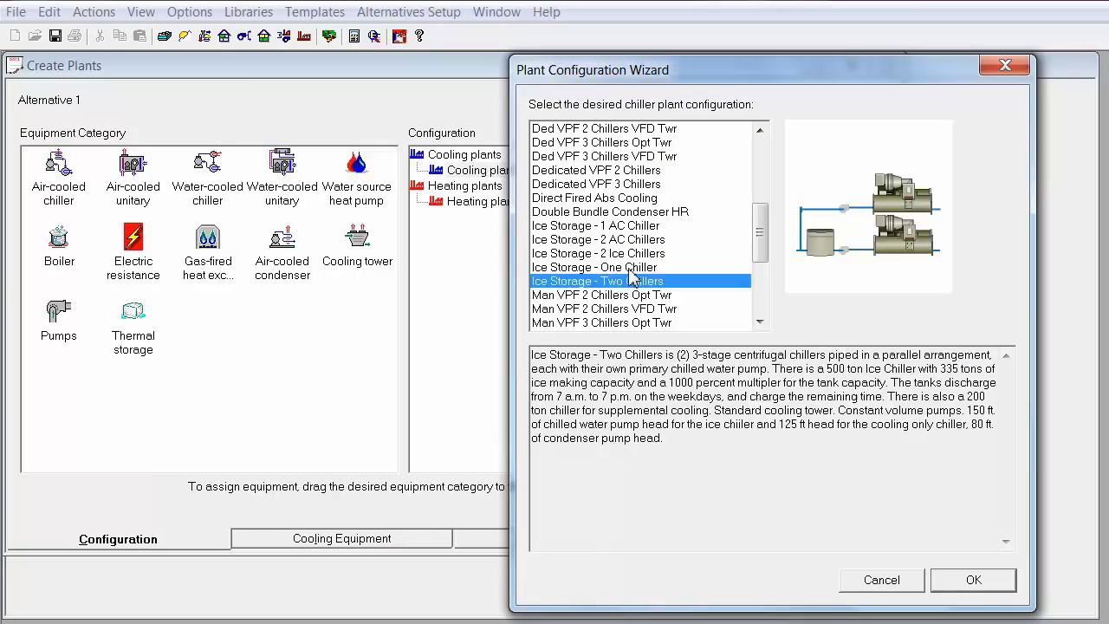
click(632, 267)
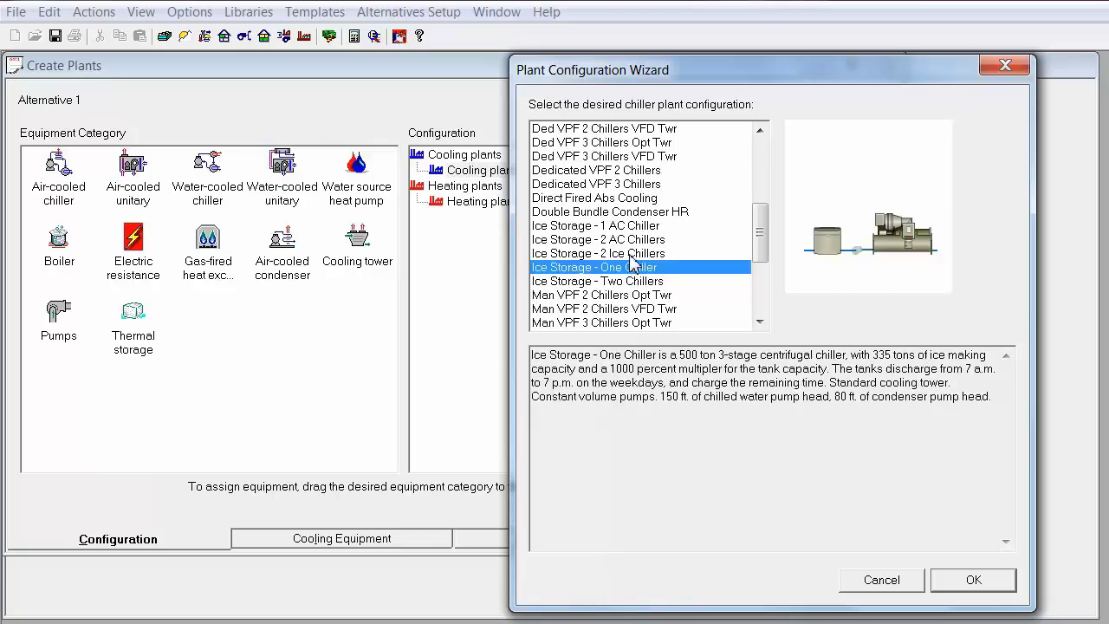
click(633, 255)
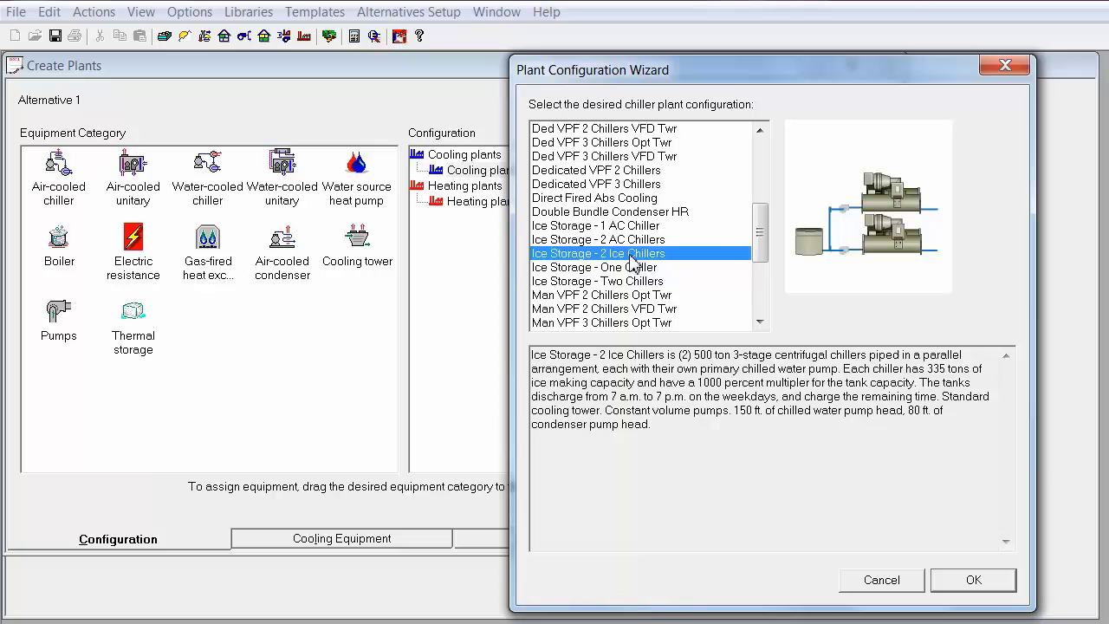
click(974, 580)
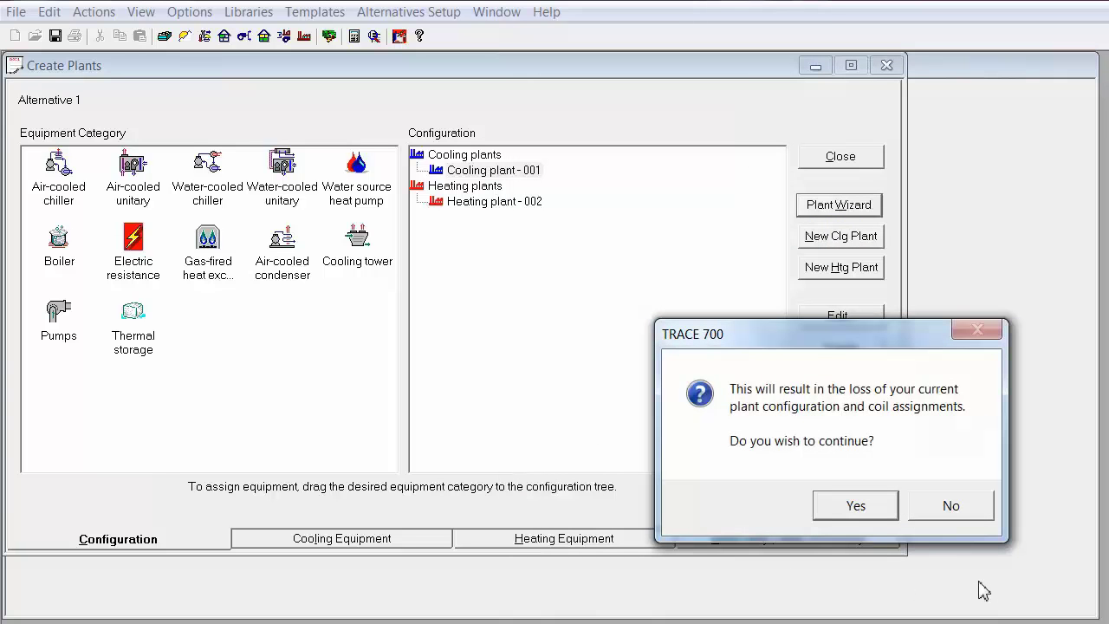
click(856, 506)
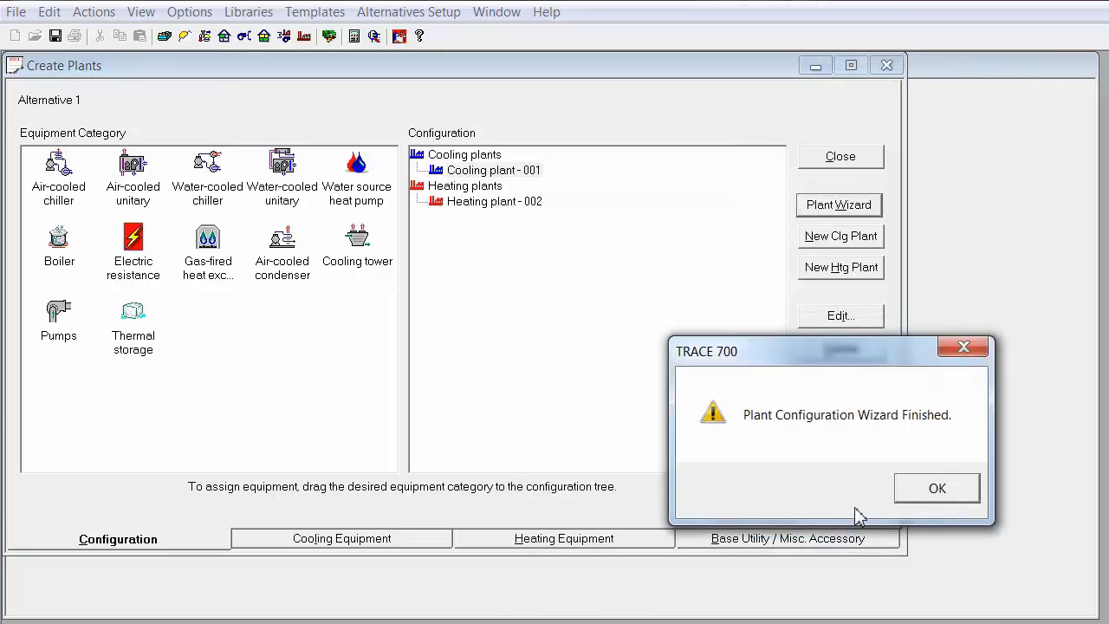
click(934, 488)
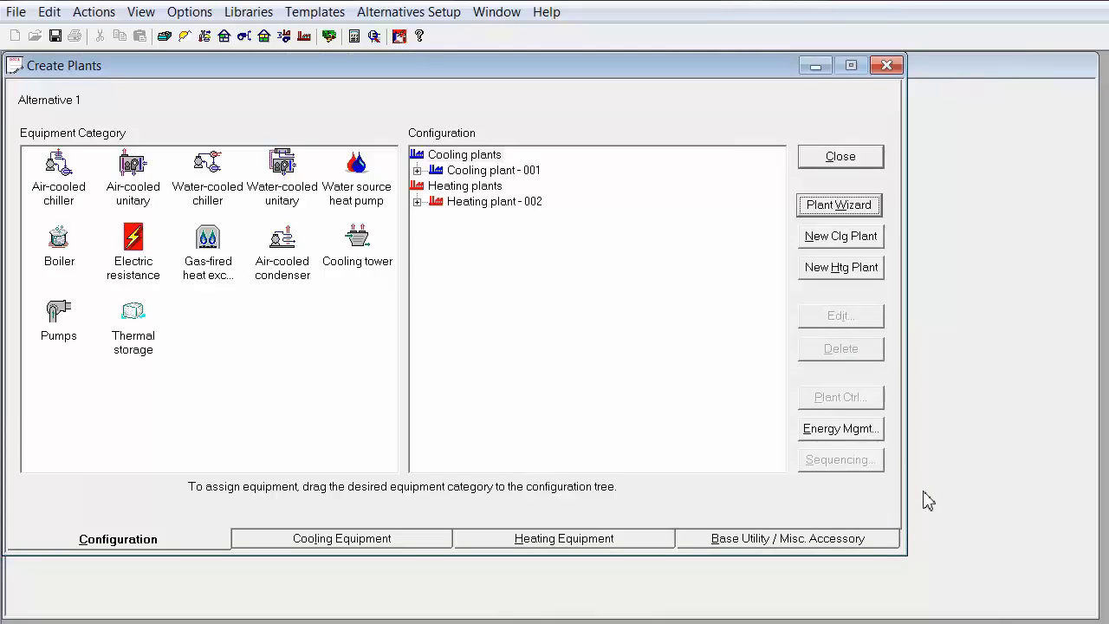
Review the chiller ratings: cooling 500 tons at 0.65 kW/ton, tank charging 335 tons at 0.78 kW/ton
click(417, 171)
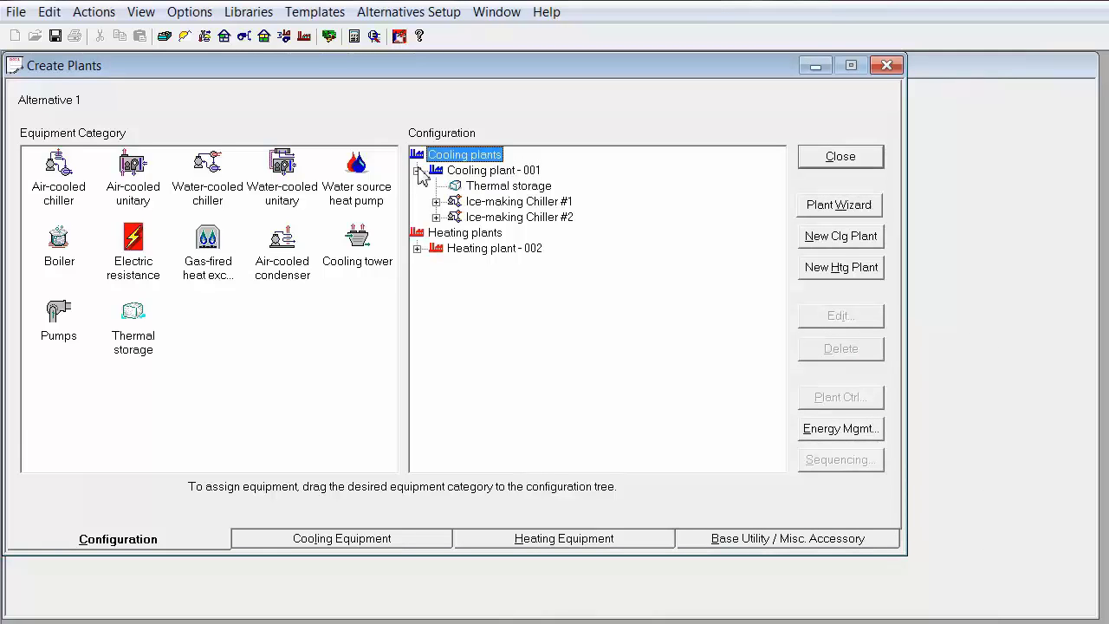
click(392, 546)
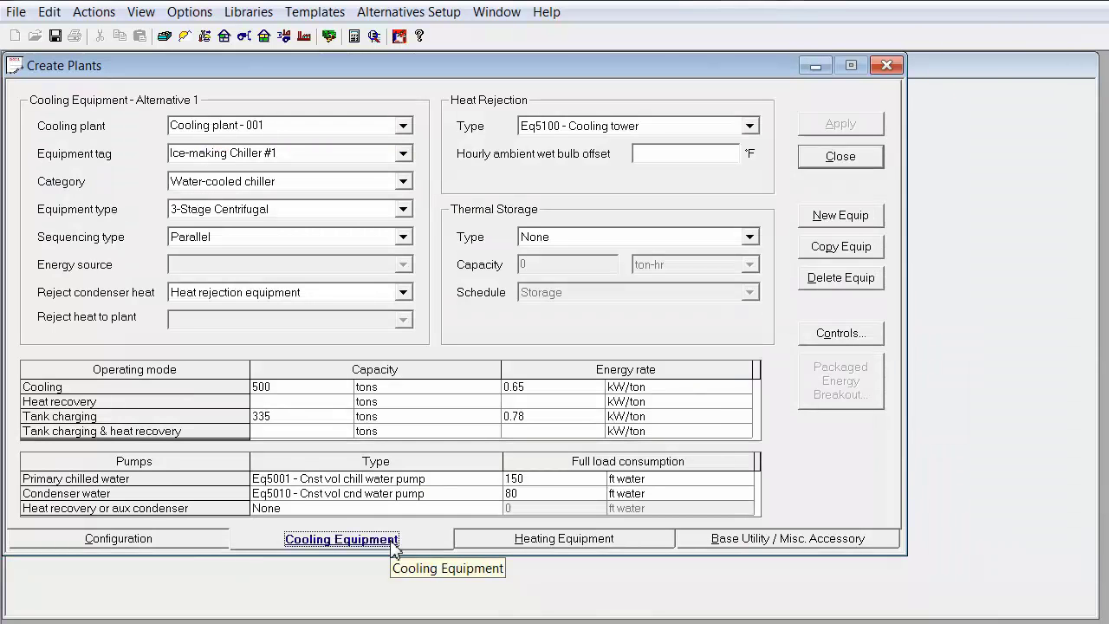
click(345, 386)
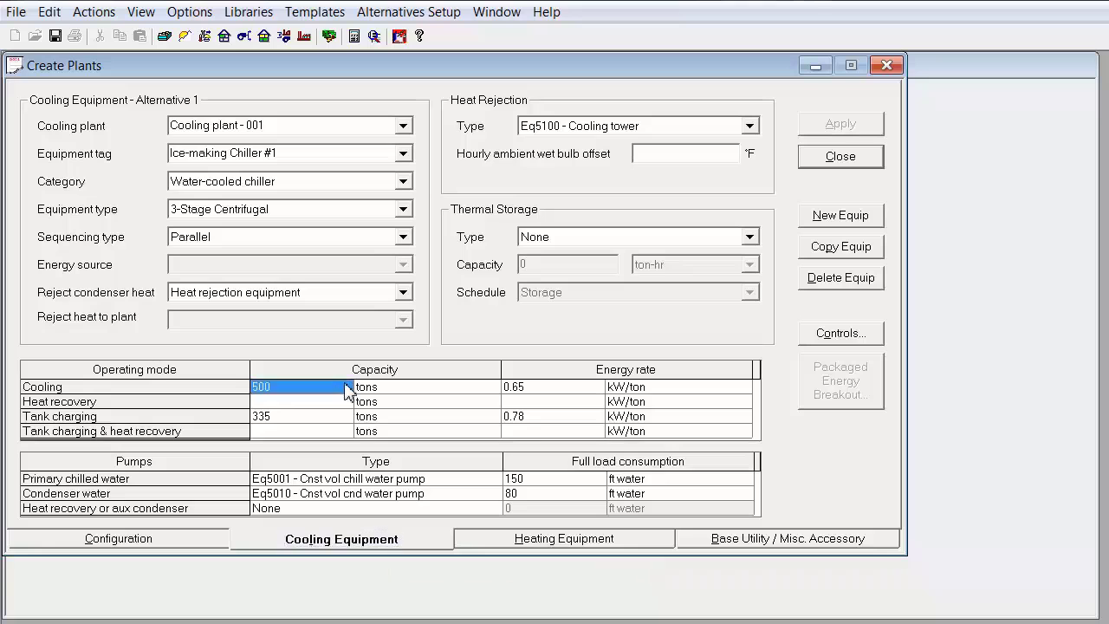
click(515, 388)
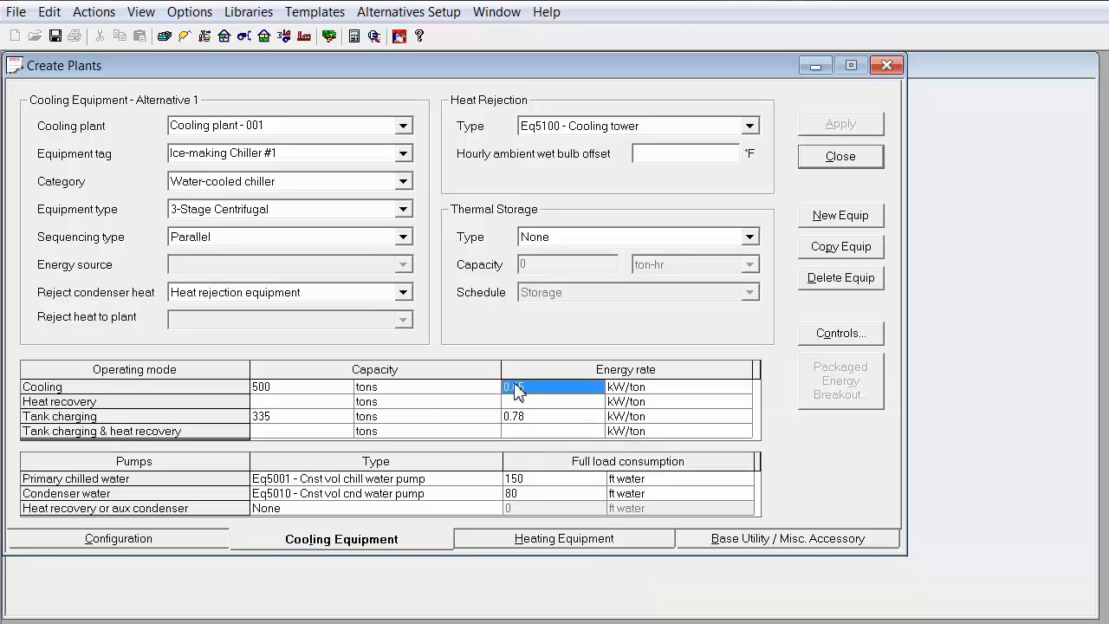
click(335, 419)
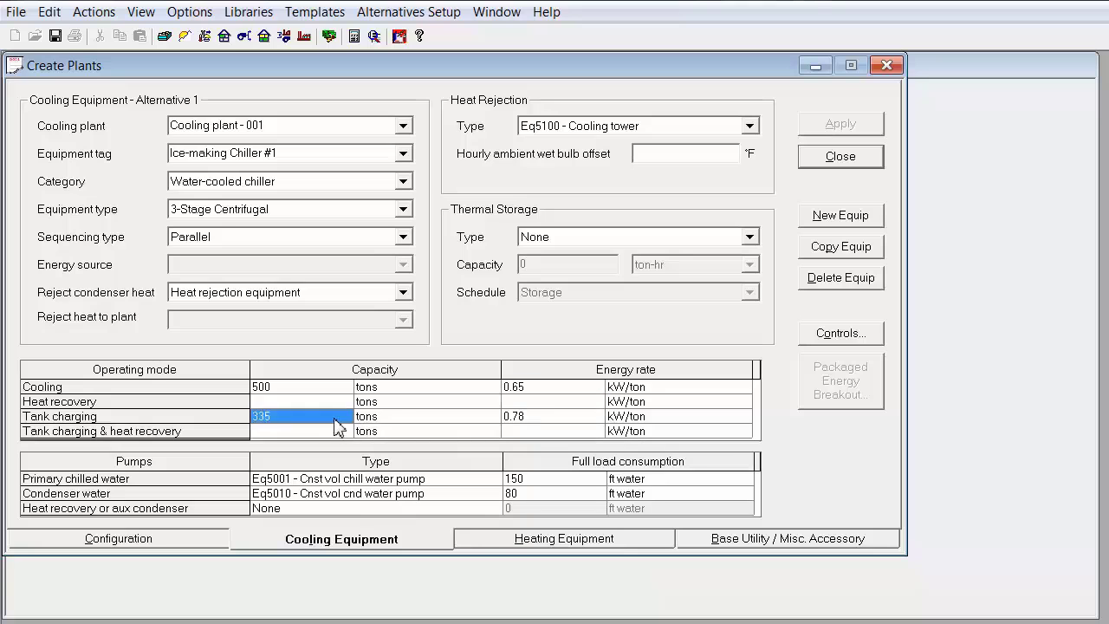
click(517, 418)
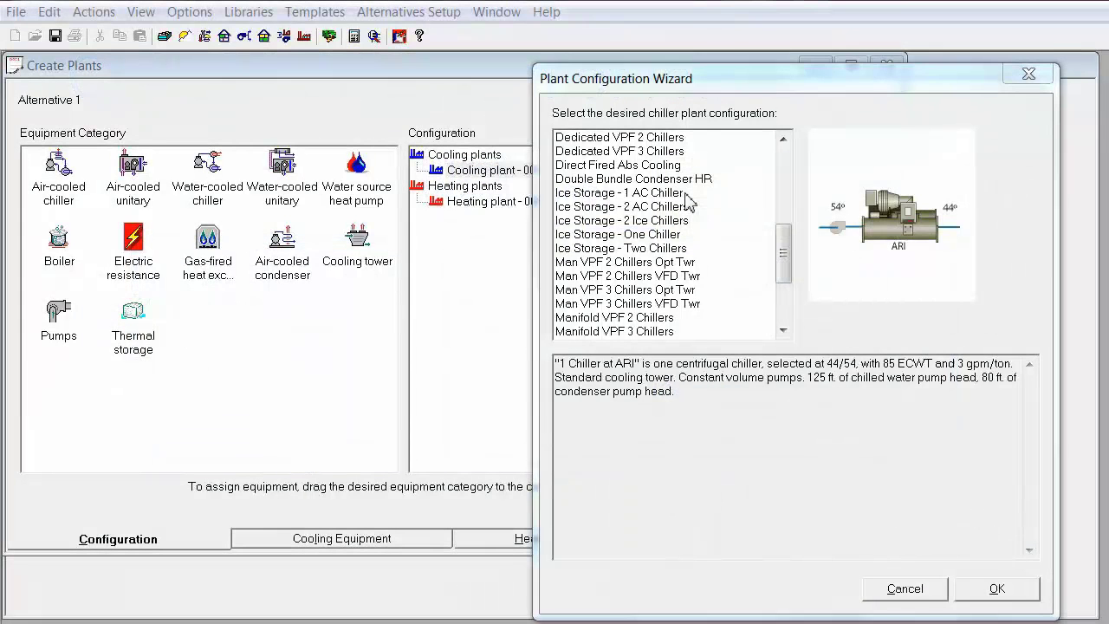
Apply the Ice Storage - 1 AC Chiller configuration, replacing the plant, and expand Cooling plant - 001
click(684, 194)
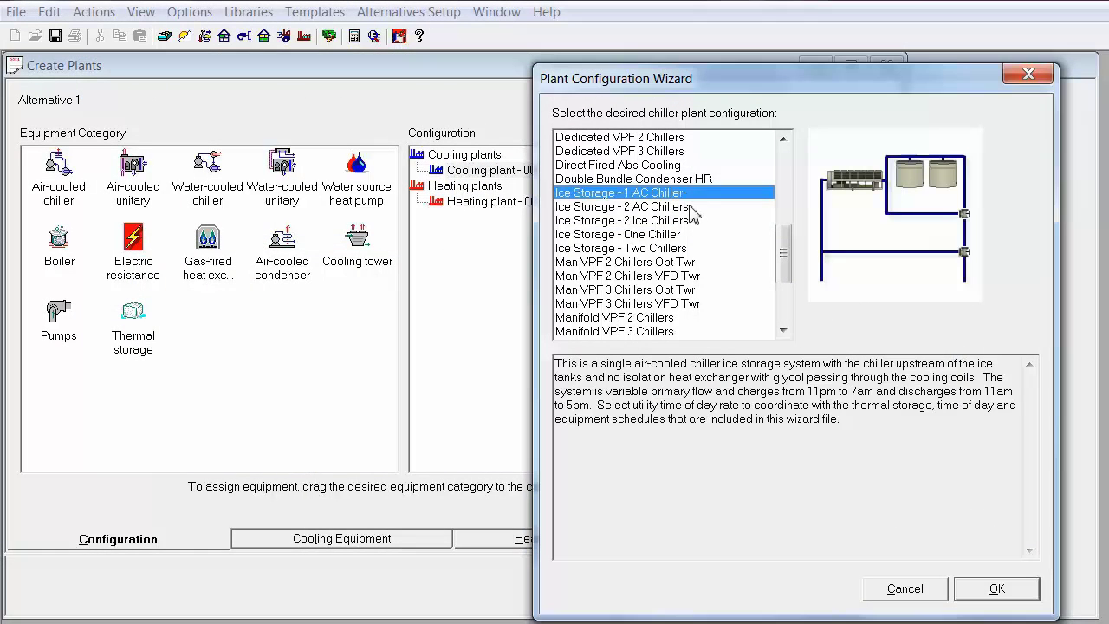
click(692, 207)
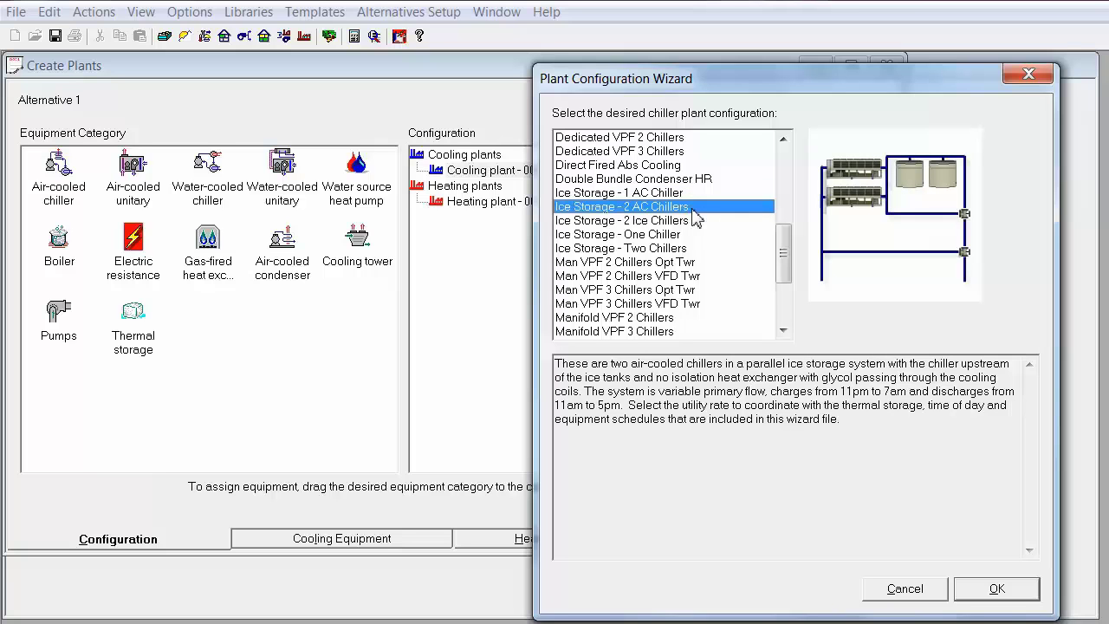
key(Up)
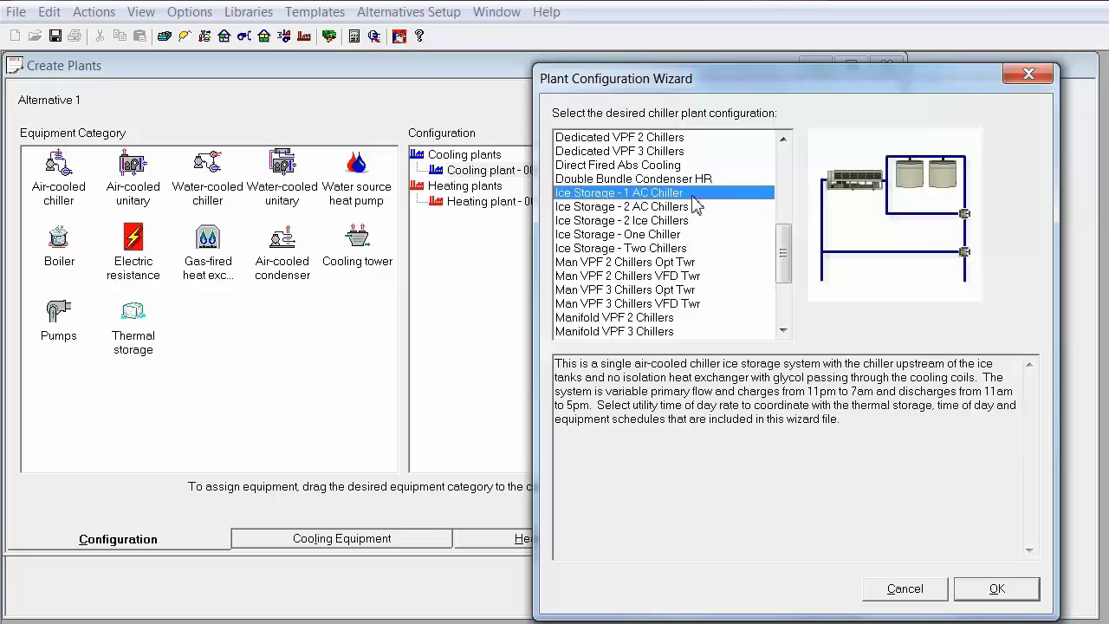
click(996, 589)
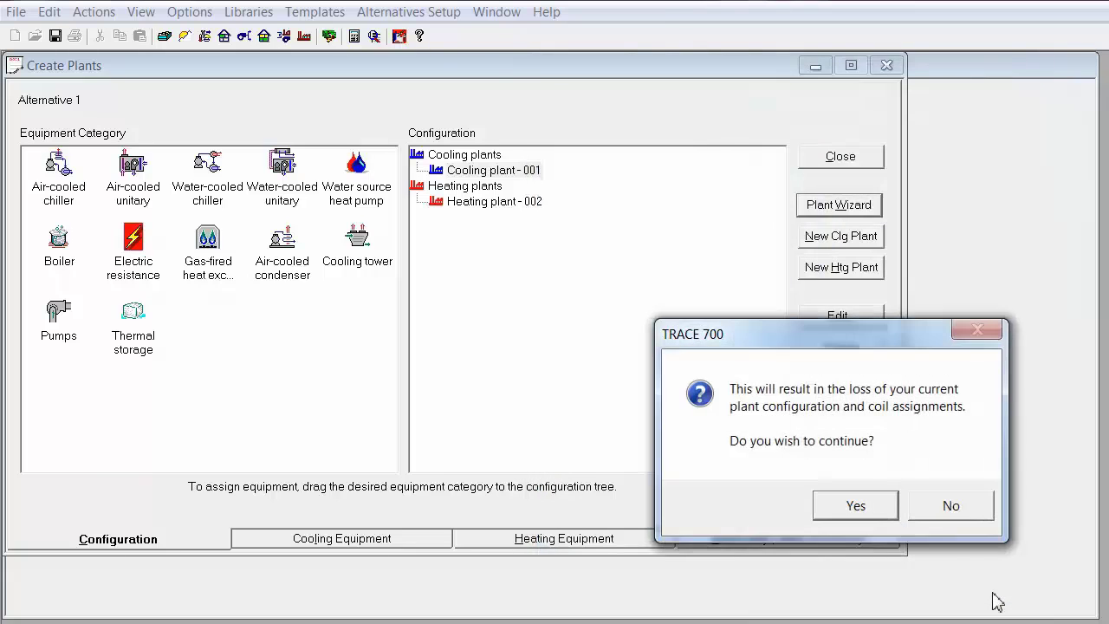
click(884, 511)
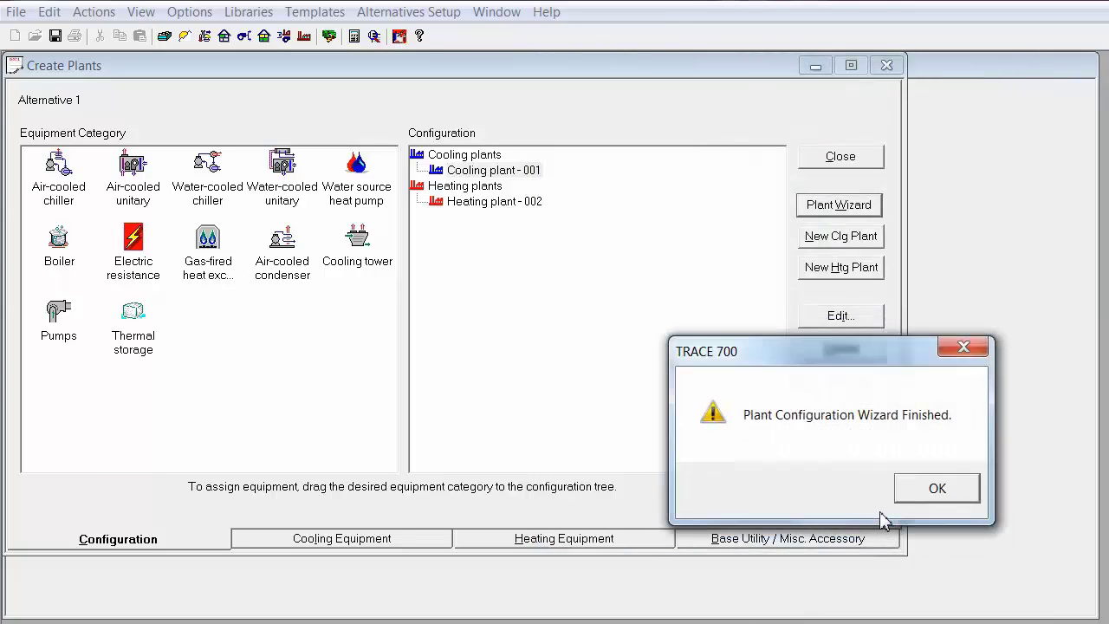
click(936, 488)
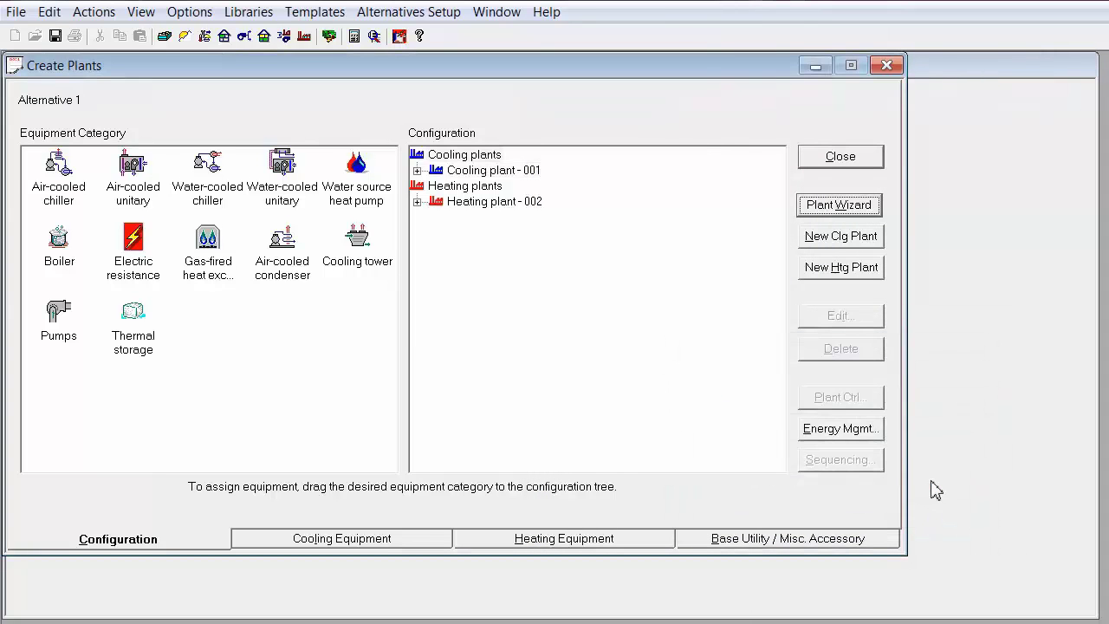
click(417, 172)
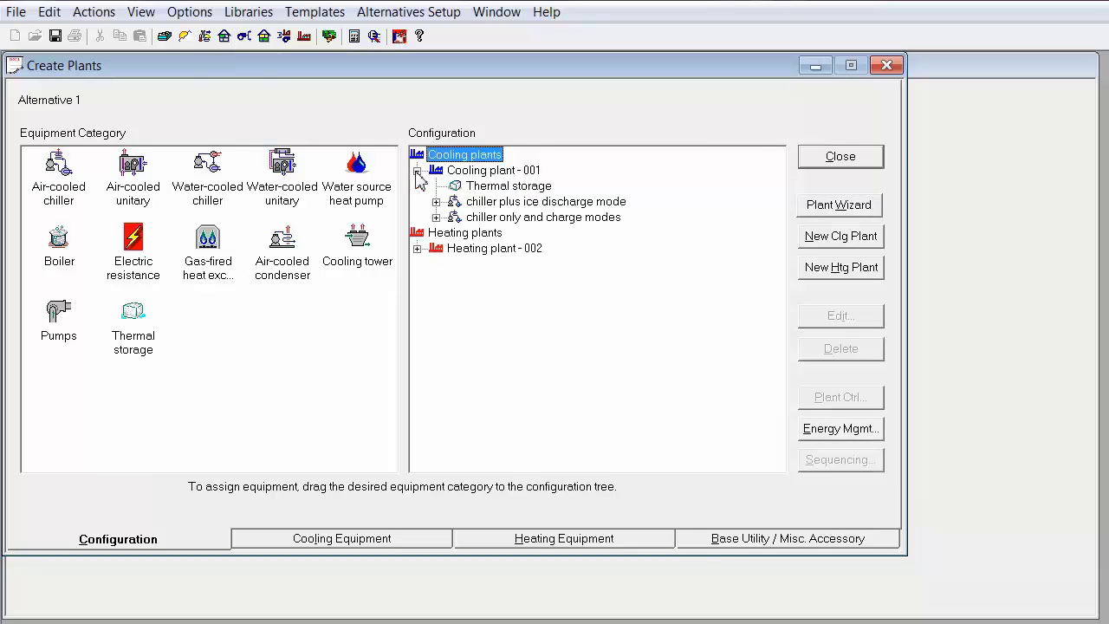
Show the cooling equipment settings for the 'chiller only and charge modes' equipment tag
click(381, 544)
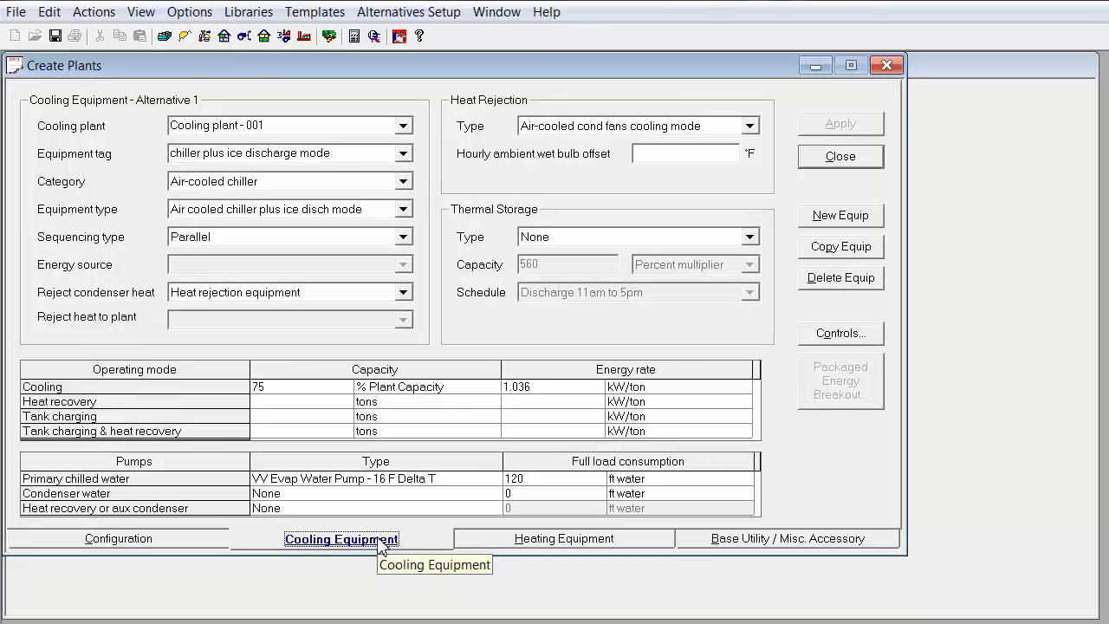
click(339, 390)
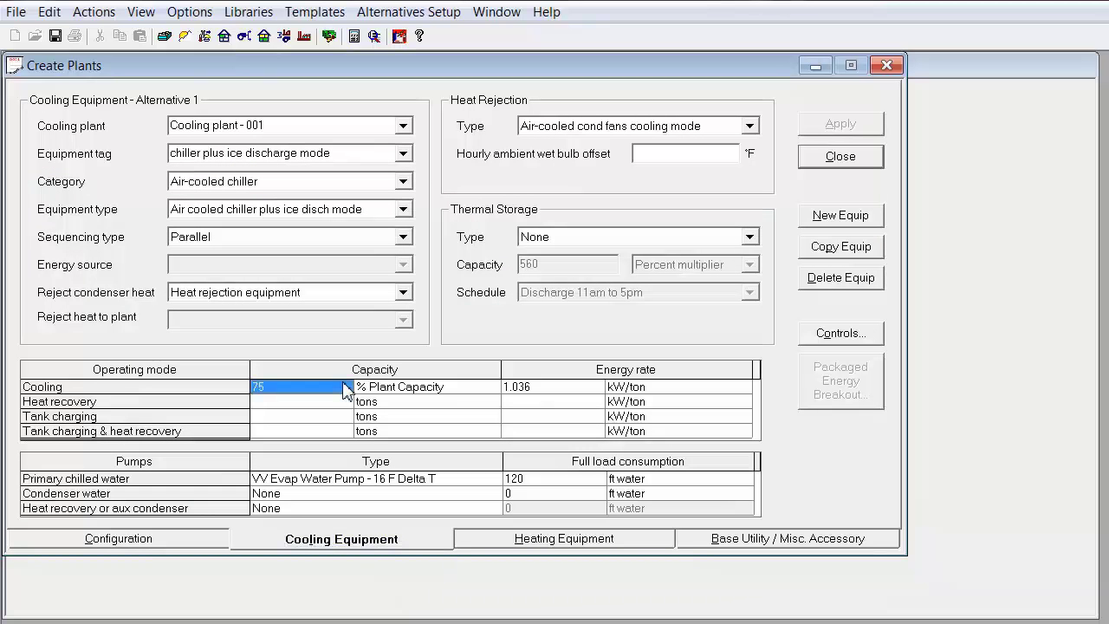
click(403, 153)
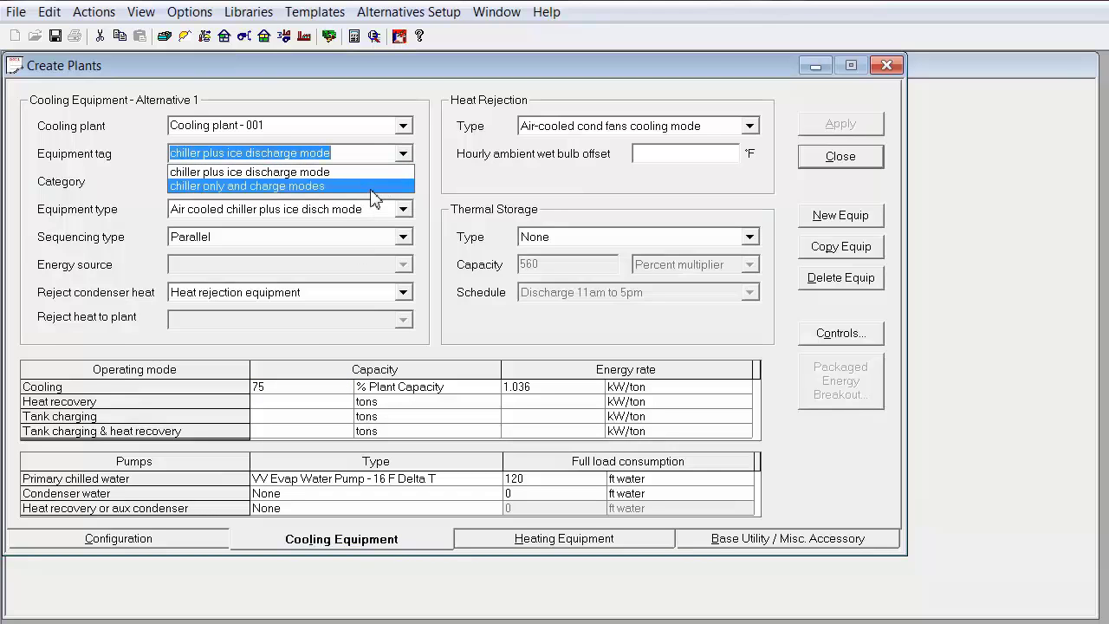
click(375, 182)
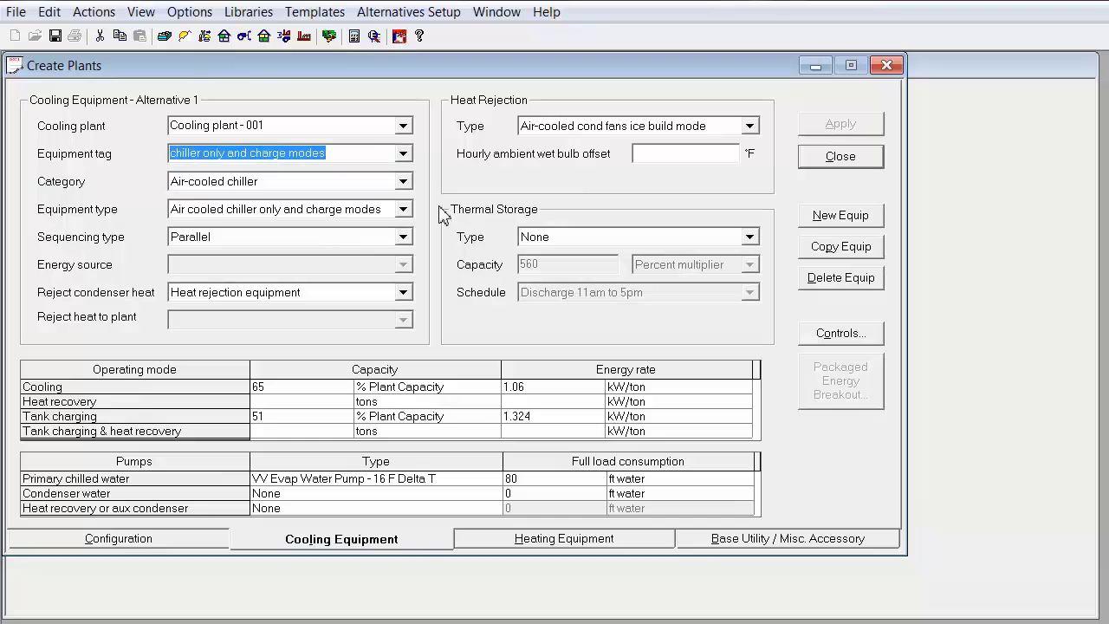
Keep the existing equipment controls schedule and apply the cooling equipment changes
click(837, 334)
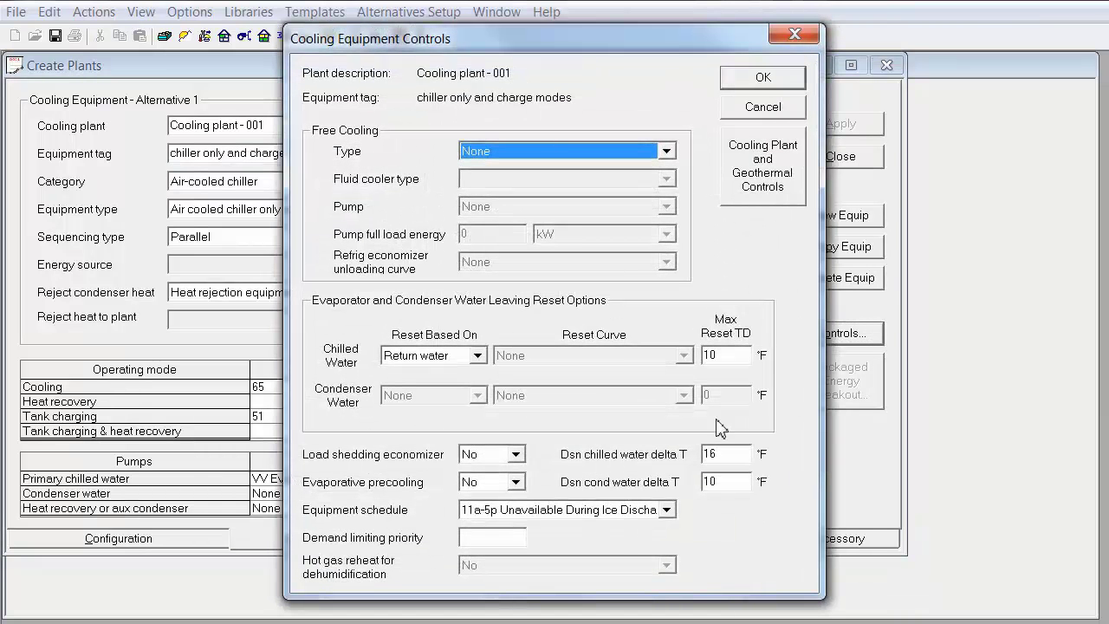
click(667, 510)
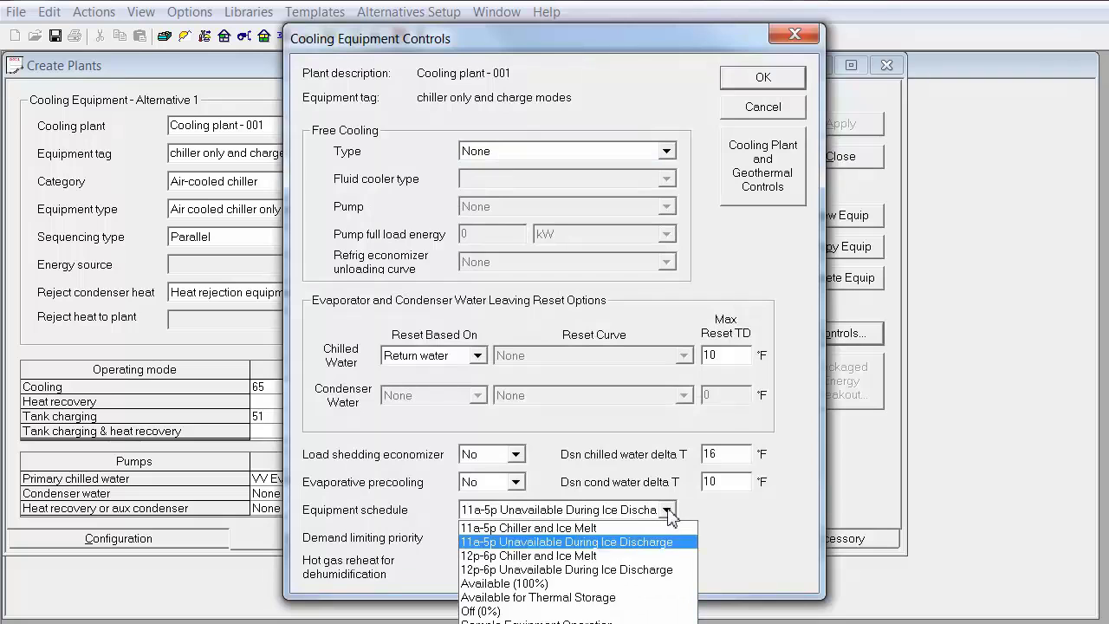
click(668, 511)
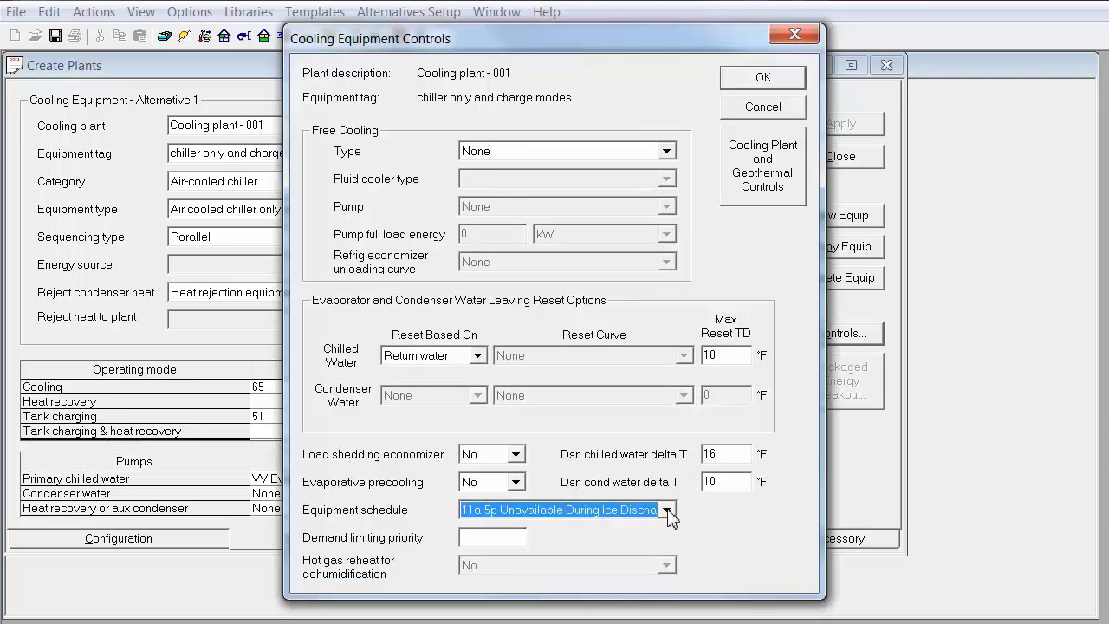
click(746, 84)
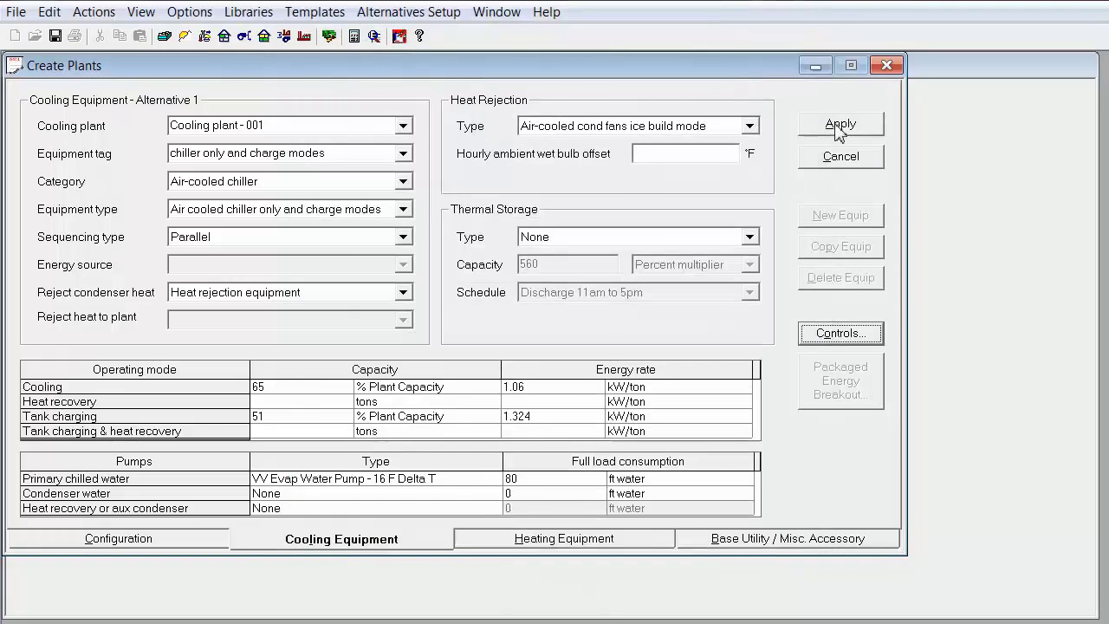
click(838, 128)
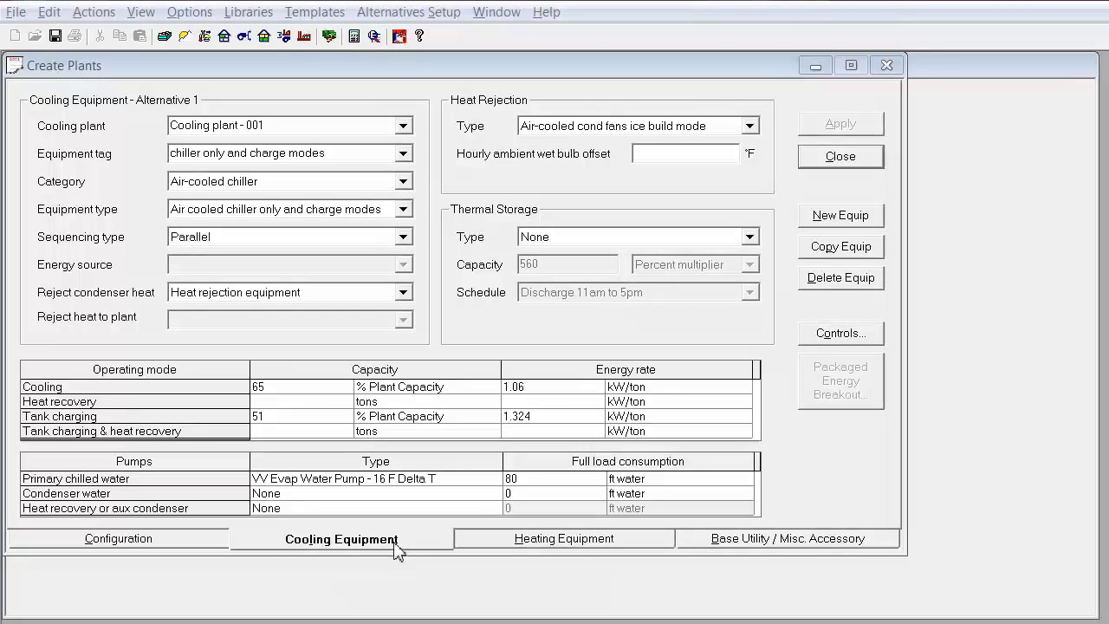
Delete Cooling plant - 001 from the plant configuration tree
click(193, 551)
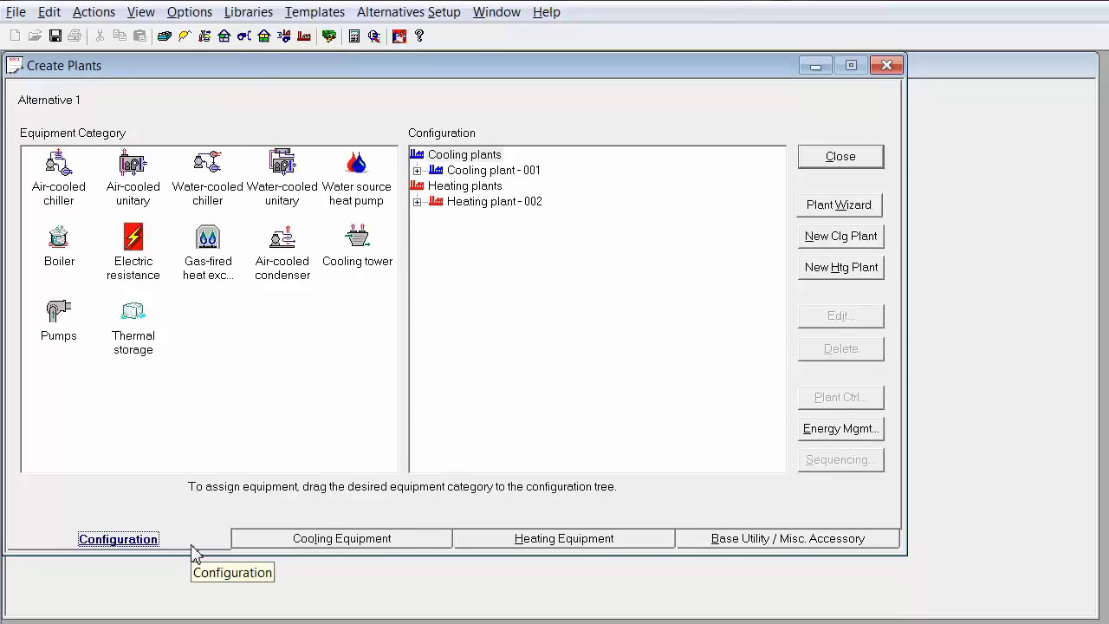
click(453, 172)
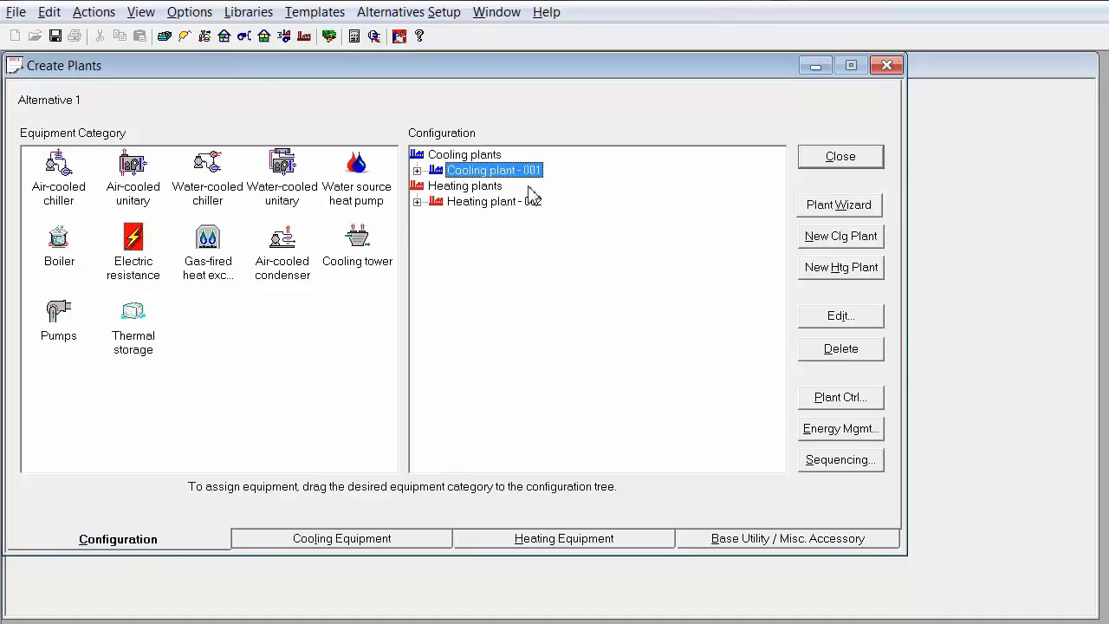
click(857, 353)
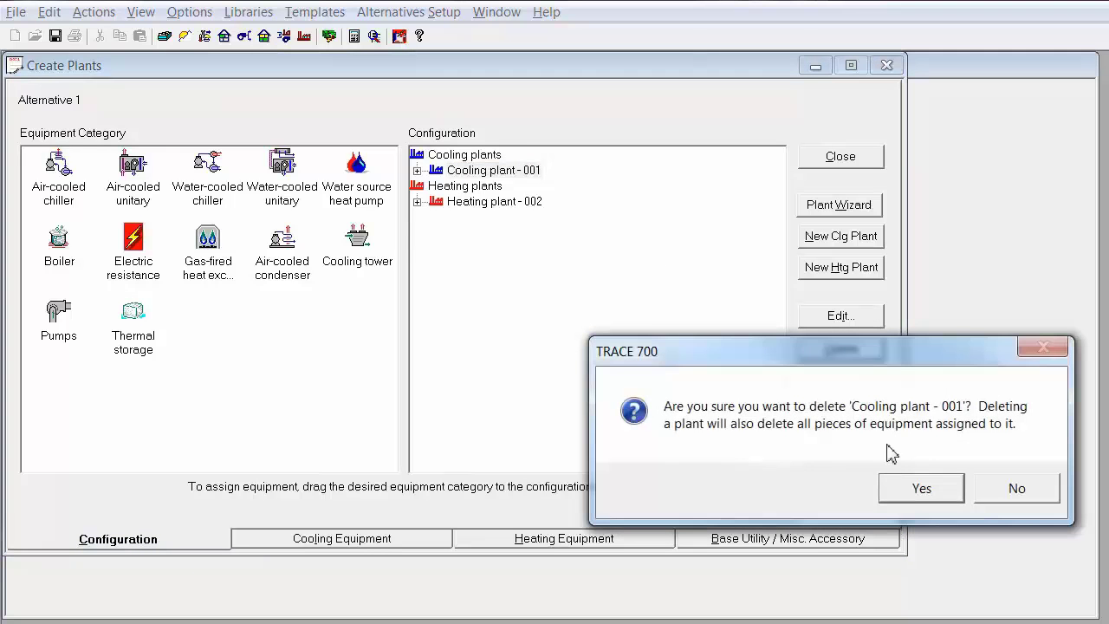
click(906, 497)
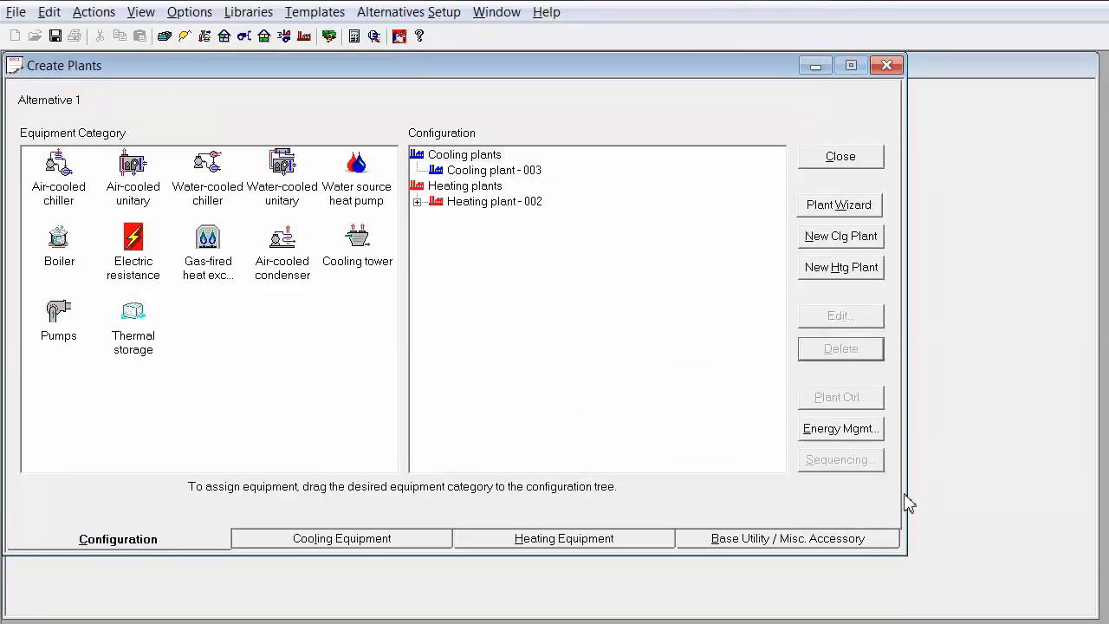
Add a water-cooled chiller to Cooling plant - 003 with thermal storage attached beneath it
click(216, 188)
drag(215, 188, 459, 176)
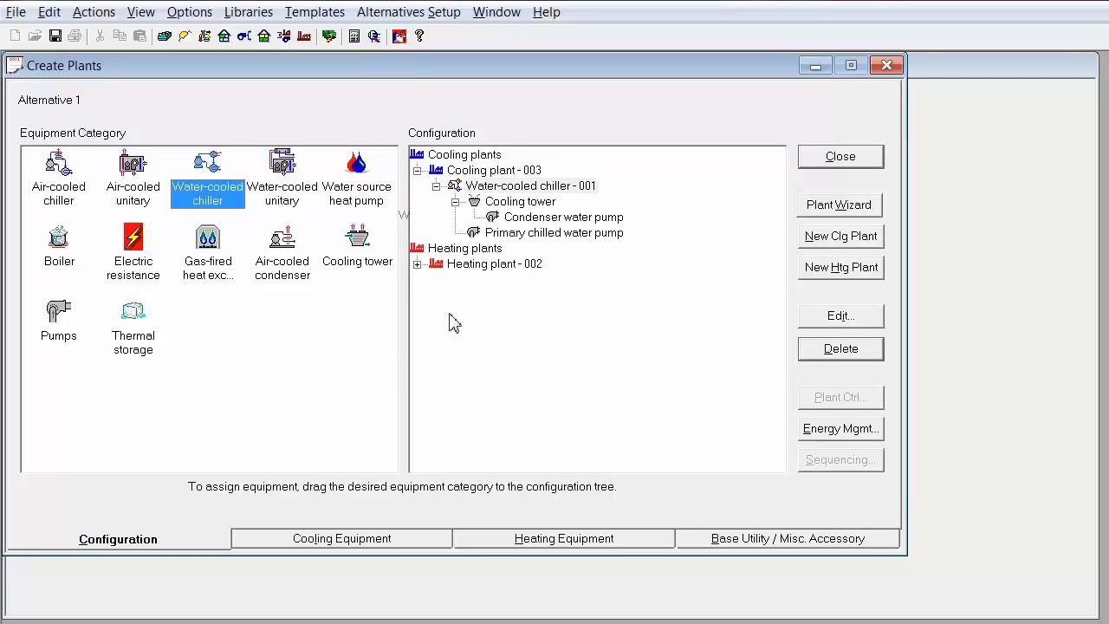
click(128, 327)
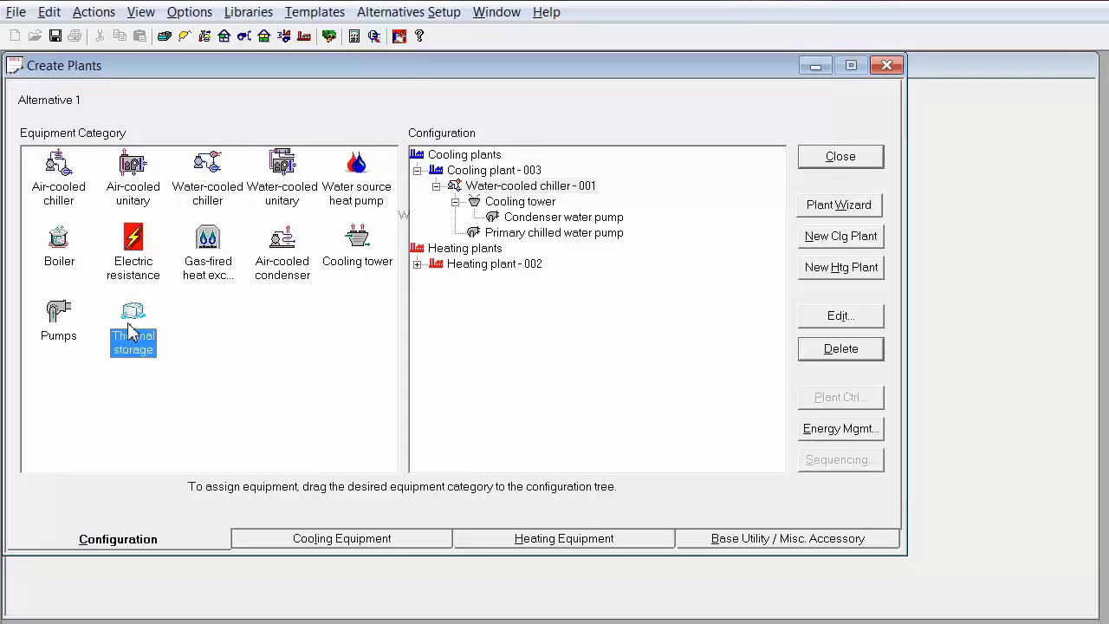
drag(128, 329, 474, 191)
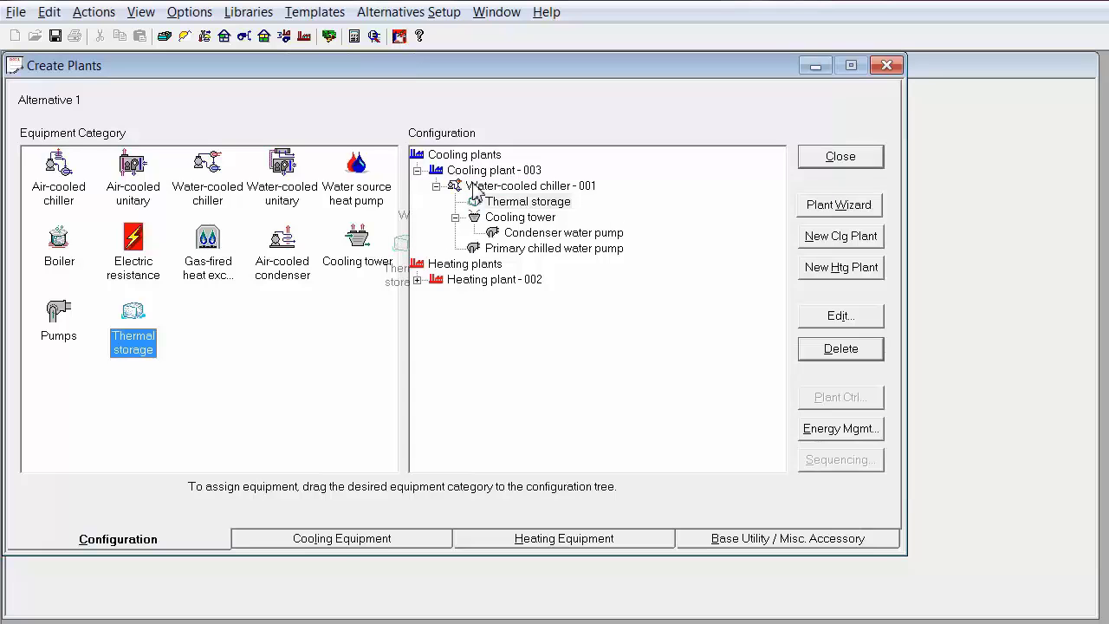
Rate the chiller at 500 tons and 0.65 kW/ton cooling, 335 tons and 0.78 kW/ton tank charging
click(339, 551)
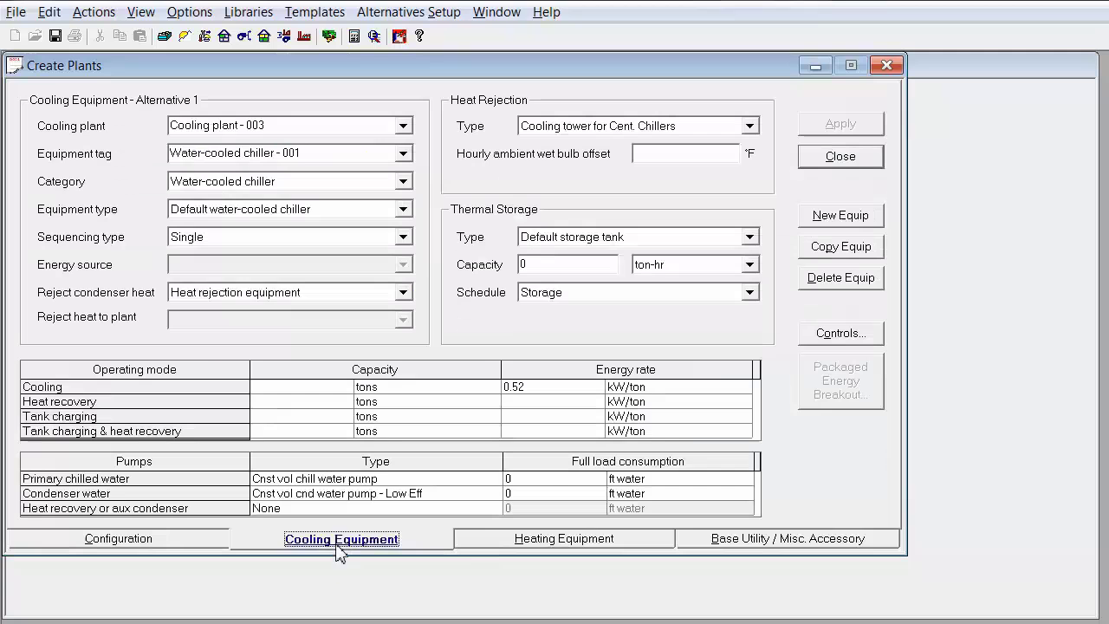
click(323, 387)
text(500)
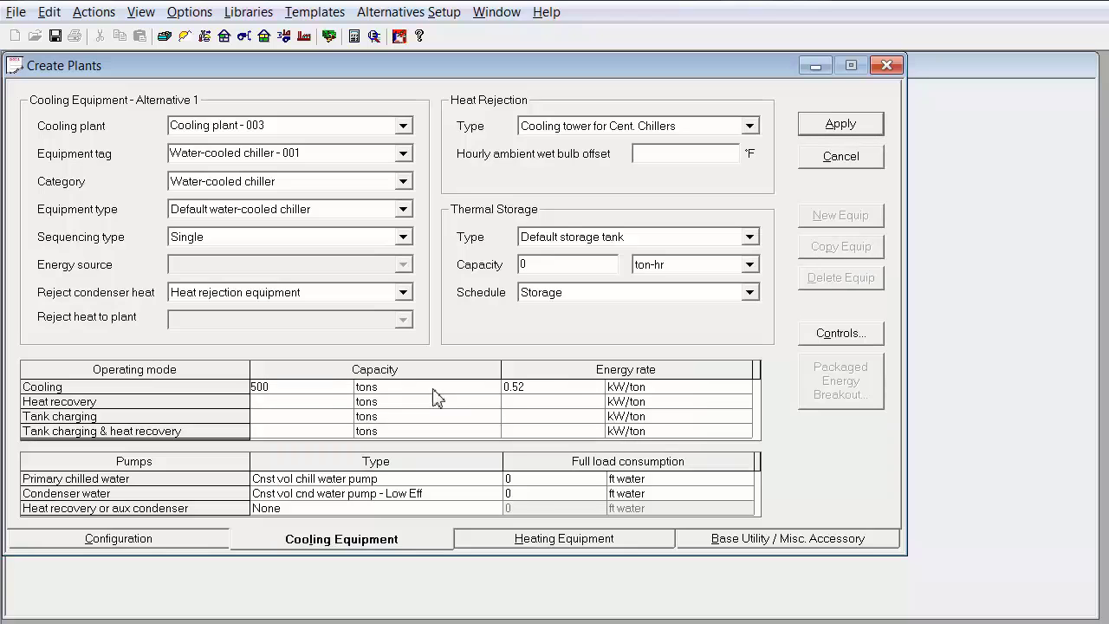
click(578, 390)
text(0.65)
click(347, 417)
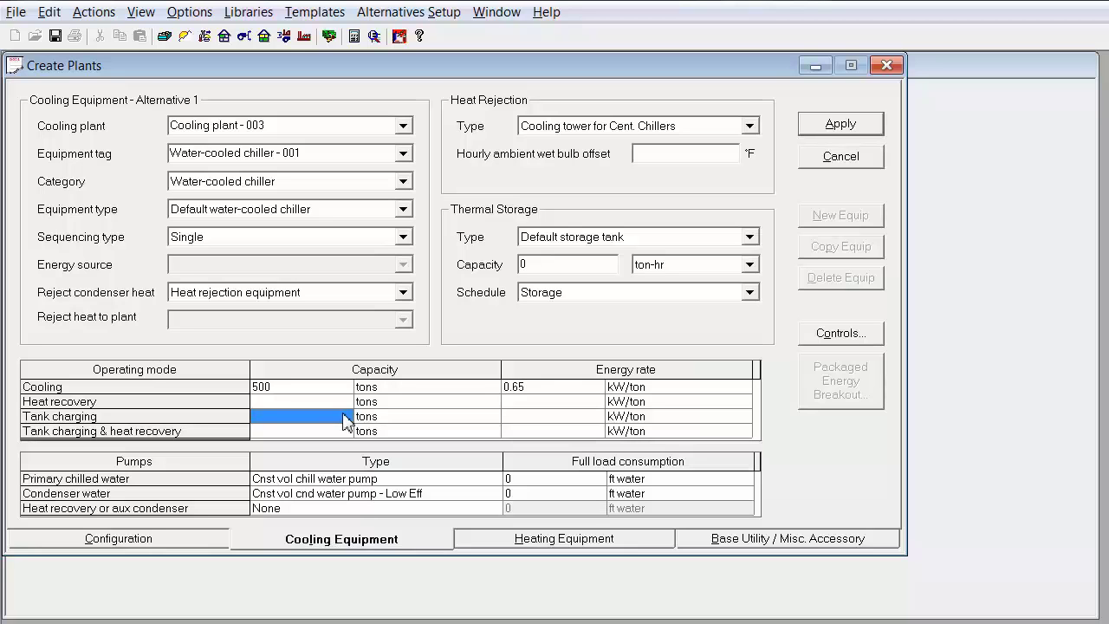
text(335)
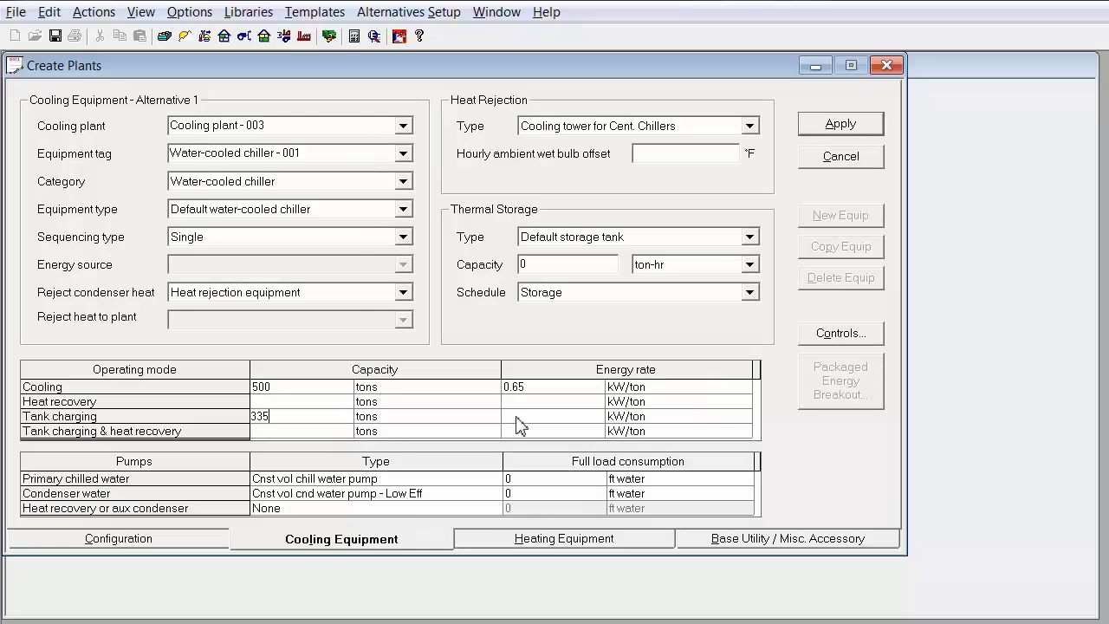
click(519, 423)
text(0.78)
Set the primary chilled water pump to 80 ft water and condenser water pump to 40 ft water
click(513, 481)
text(80)
click(521, 494)
text(40)
Set the chiller's thermal storage type to Climatice on the 12p-6p Discharge schedule
click(607, 247)
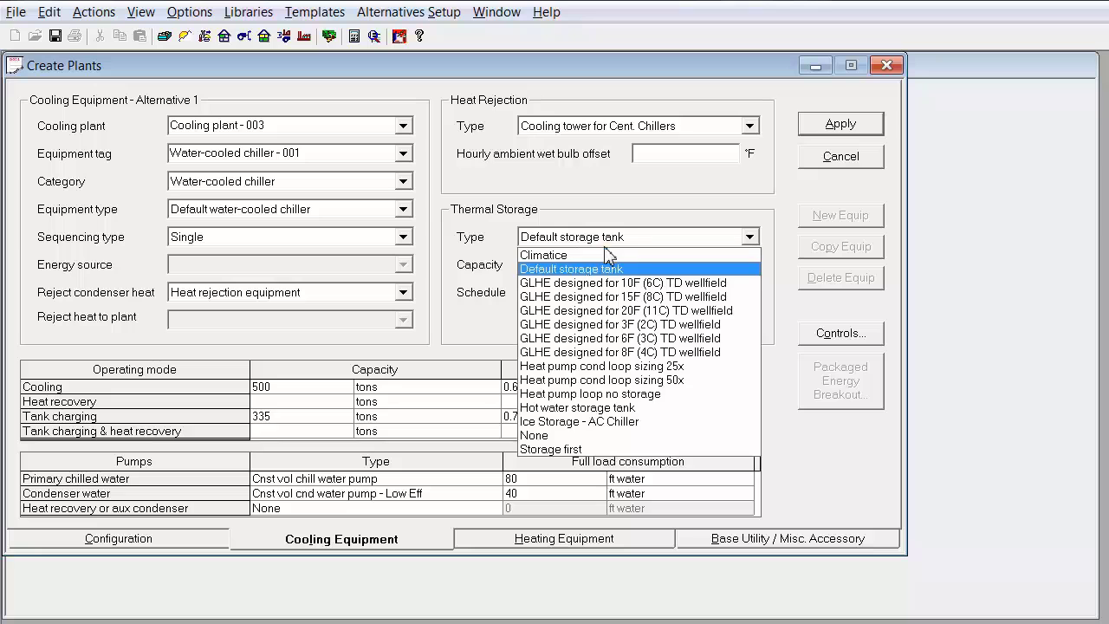
click(605, 255)
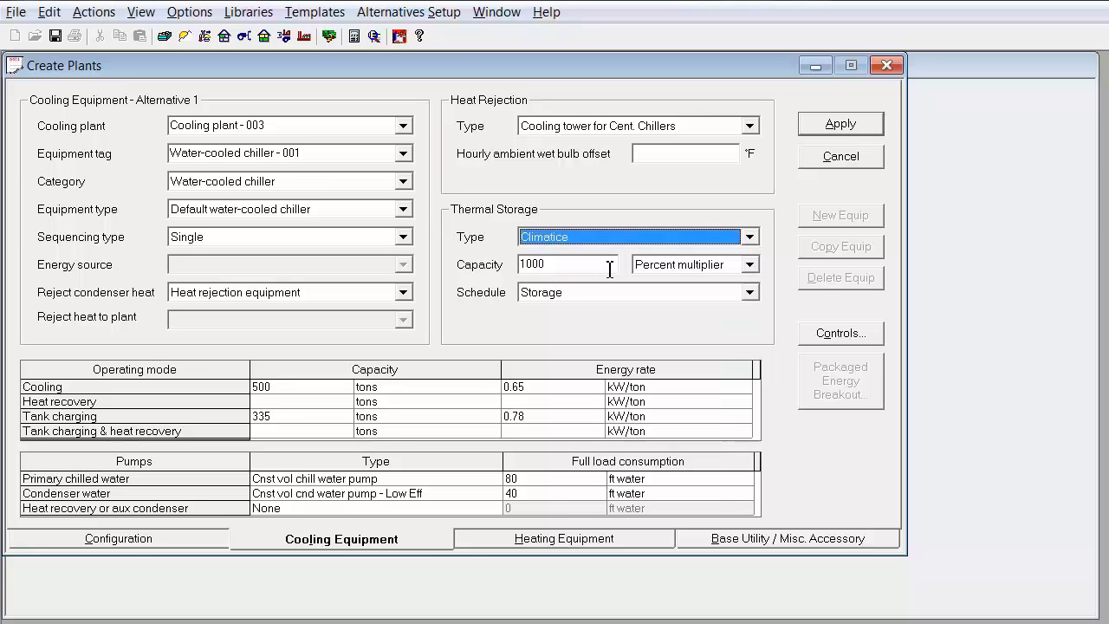
click(602, 295)
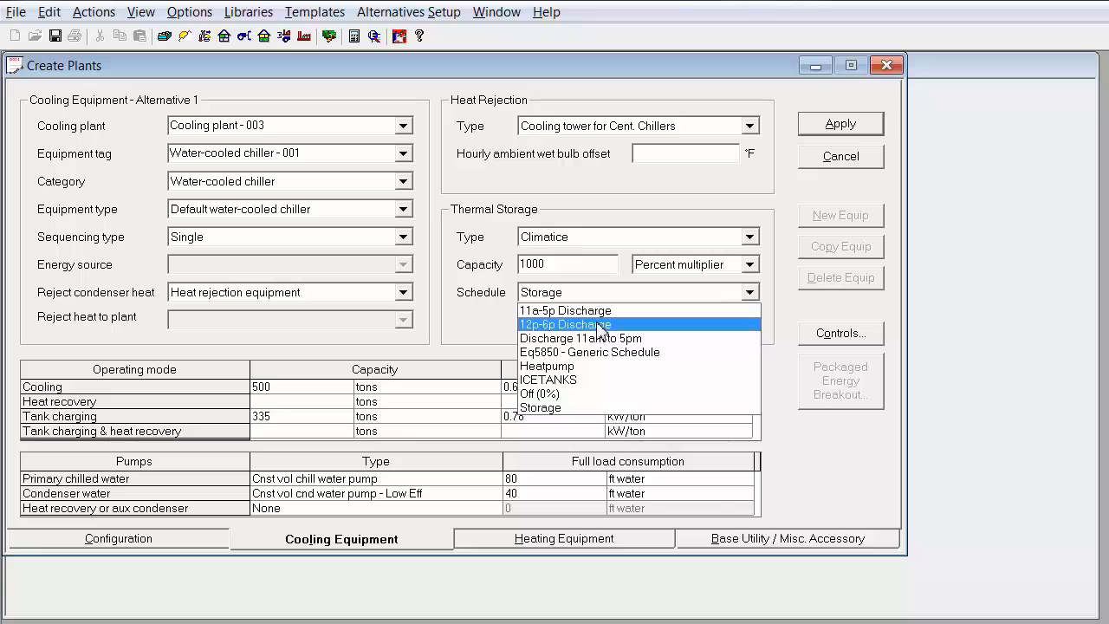
click(599, 326)
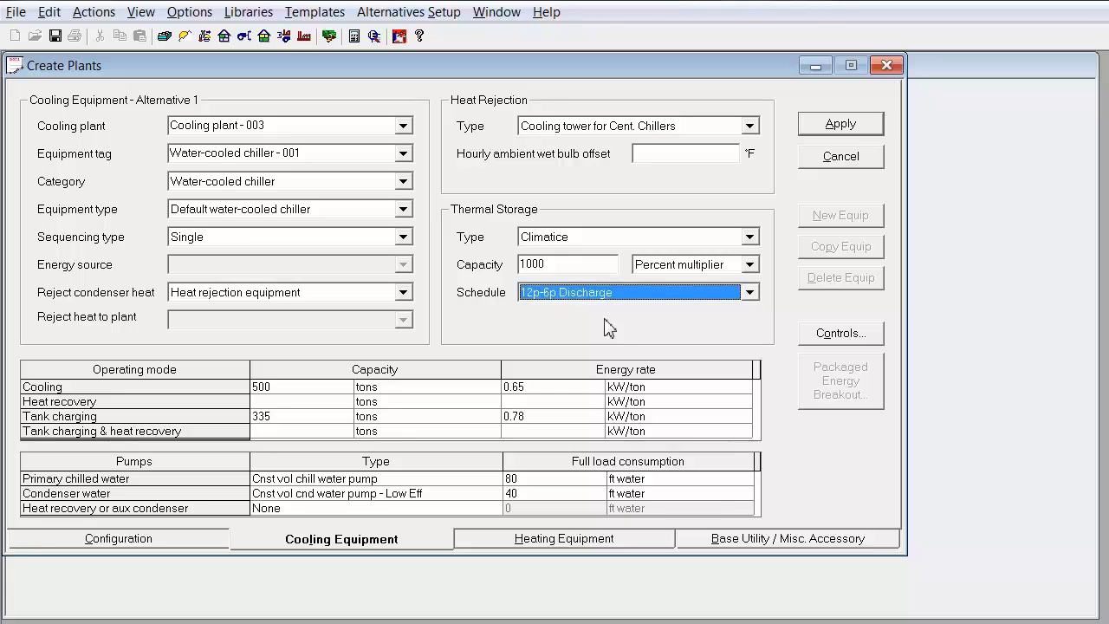
Schedule the chiller as Available for Thermal Storage, apply, and copy it as Water-cooled chiller - 002
click(824, 338)
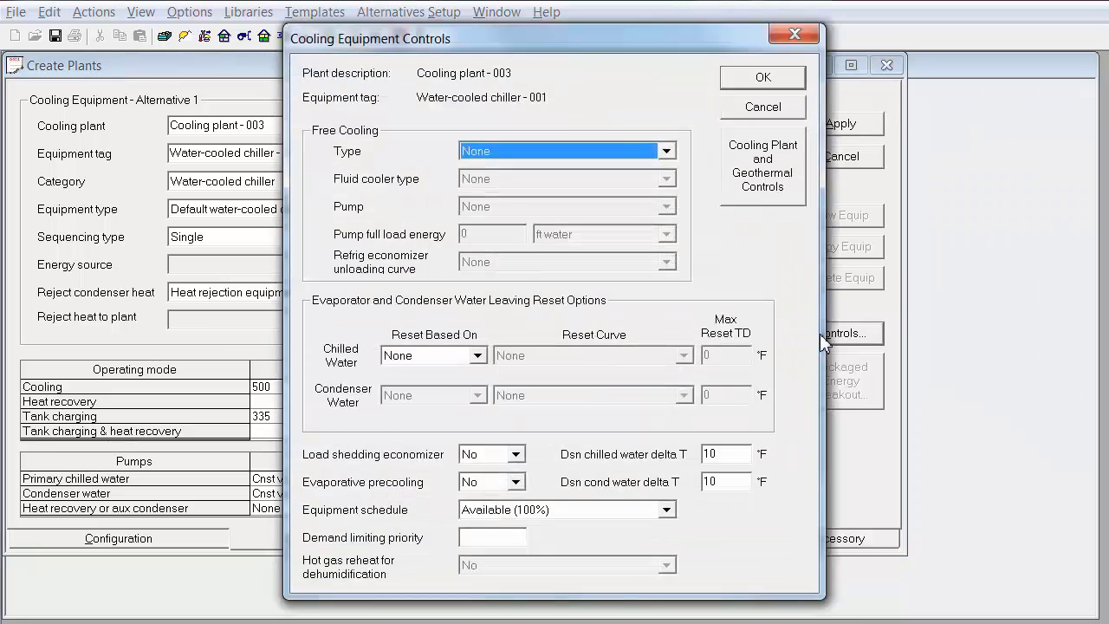
click(632, 512)
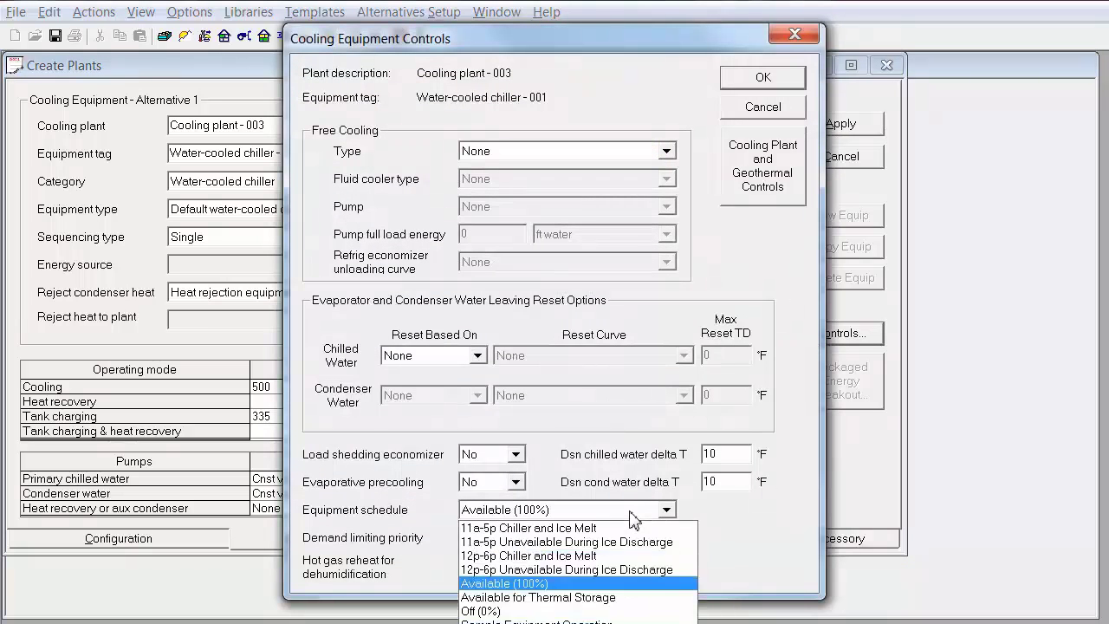
click(600, 597)
click(599, 598)
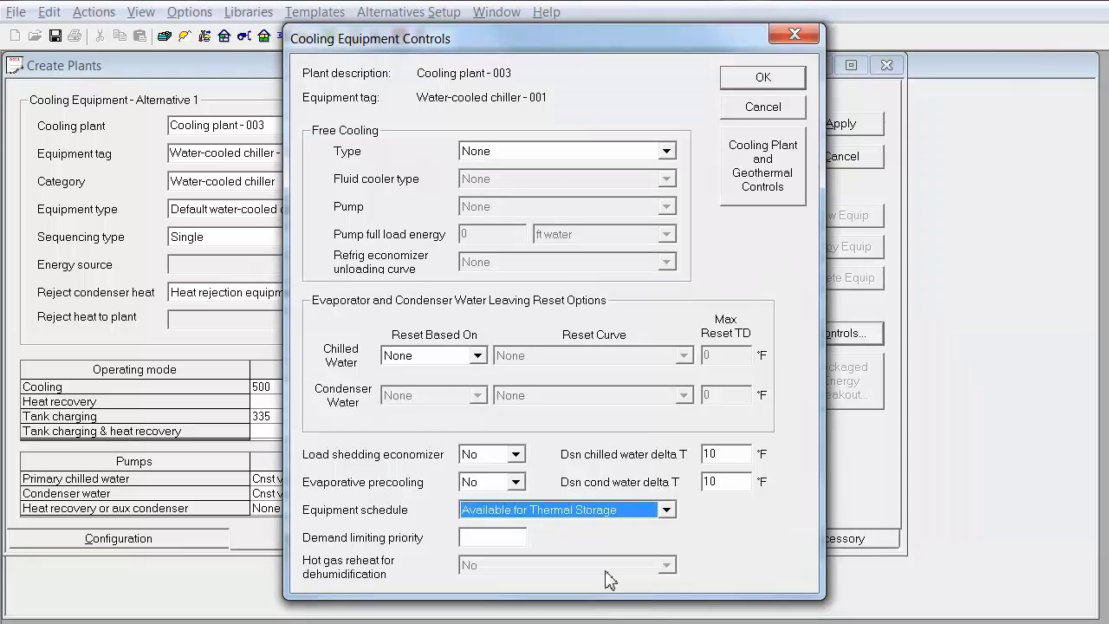
click(756, 82)
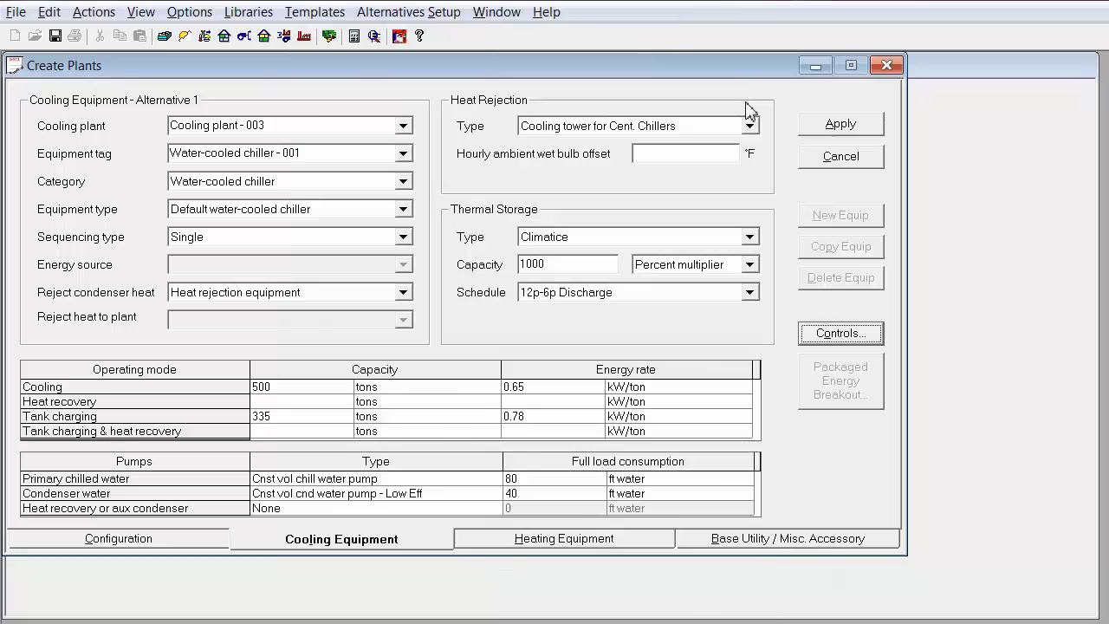
click(837, 125)
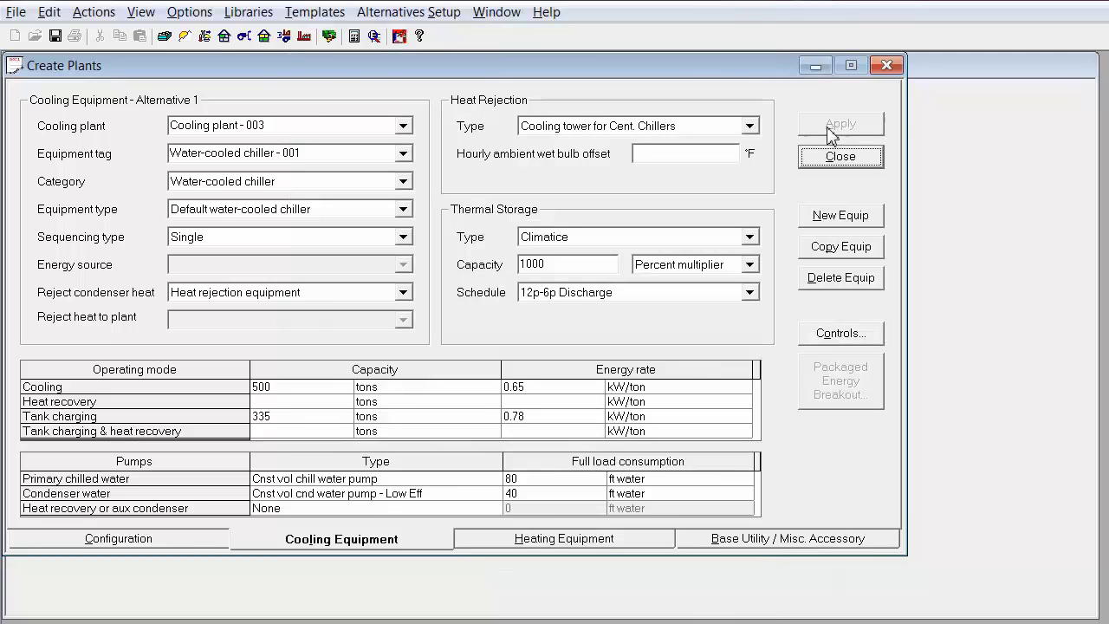
click(838, 246)
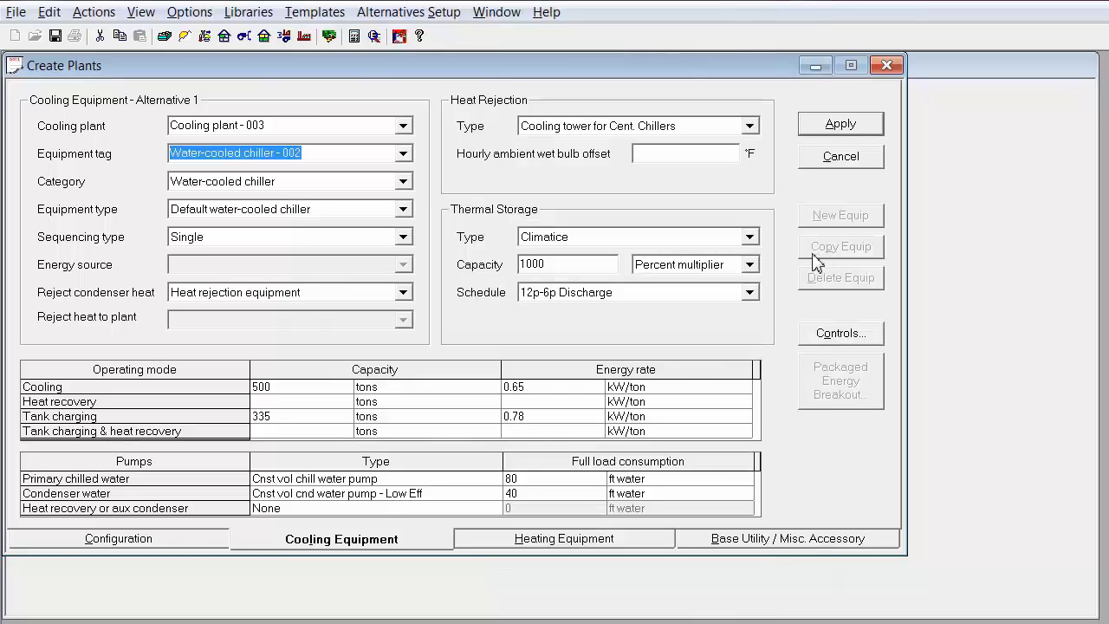
Delete the thermal storage under both Water-cooled chiller - 001 and Water-cooled chiller - 002
click(187, 544)
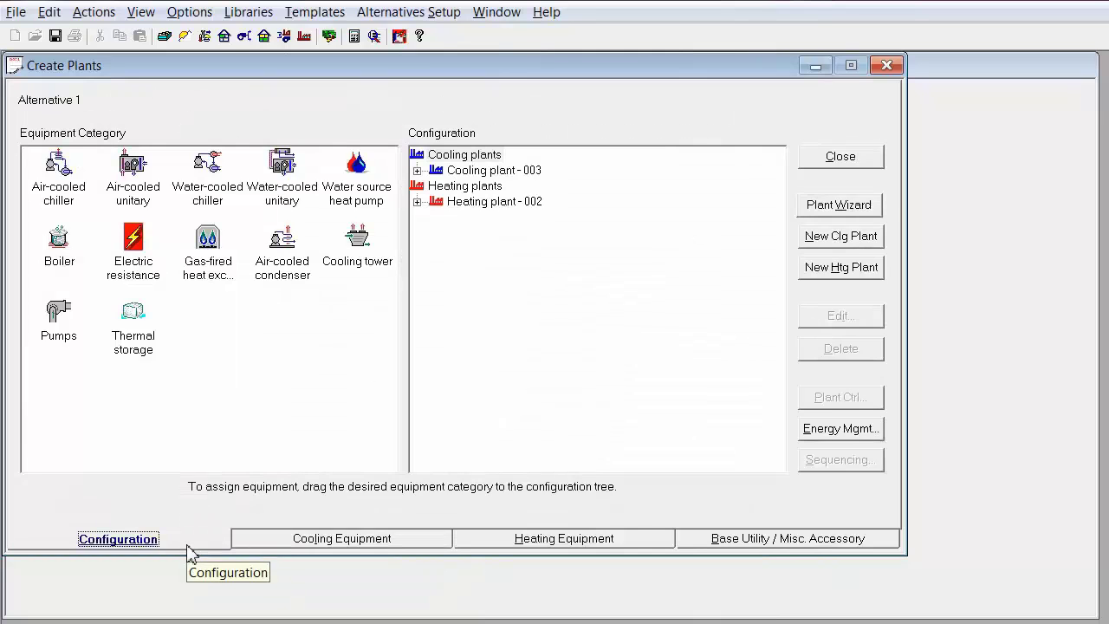
click(417, 170)
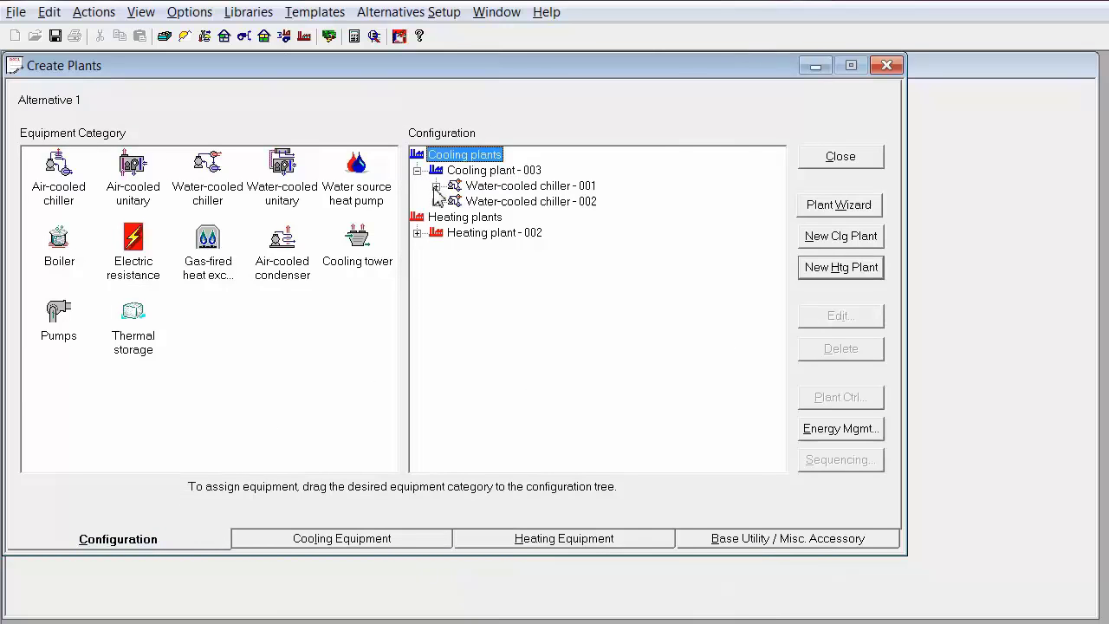
click(436, 186)
click(436, 248)
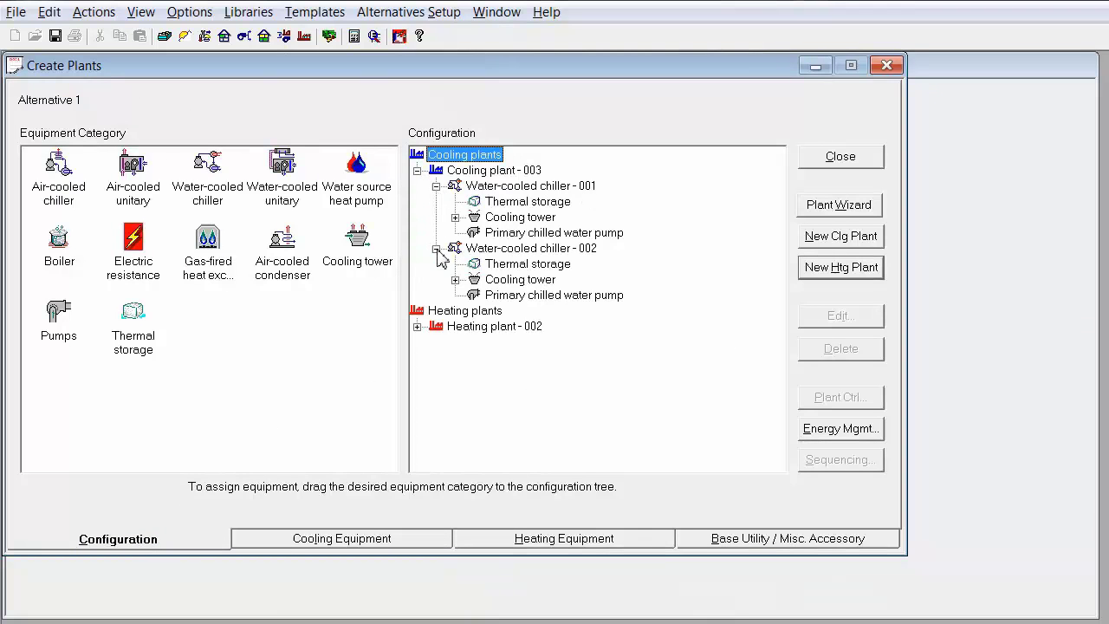
click(496, 264)
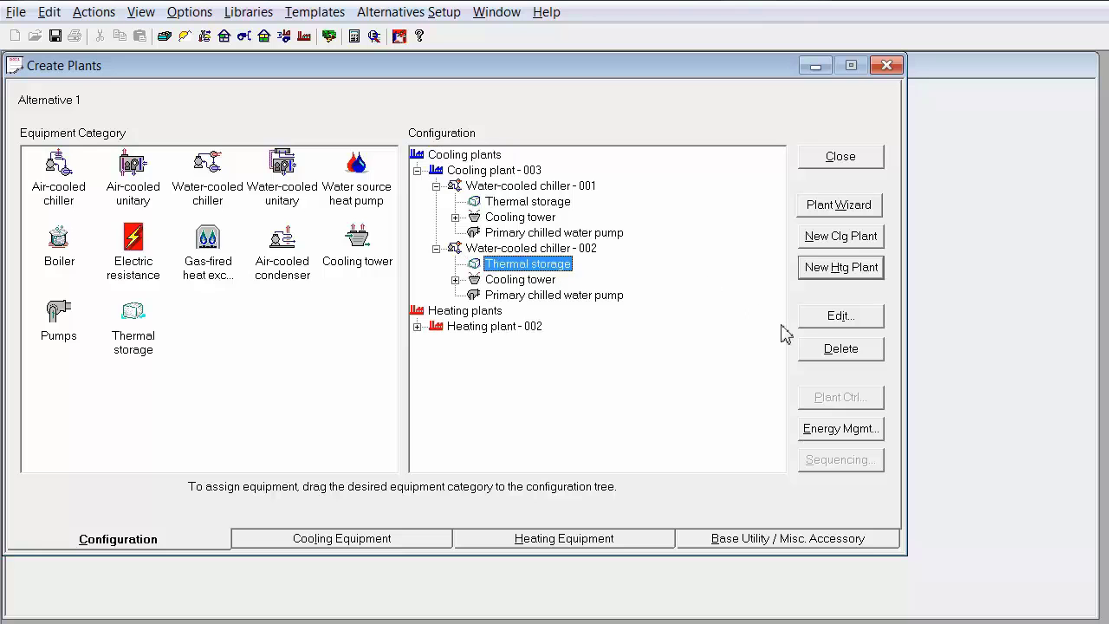
click(827, 347)
click(883, 488)
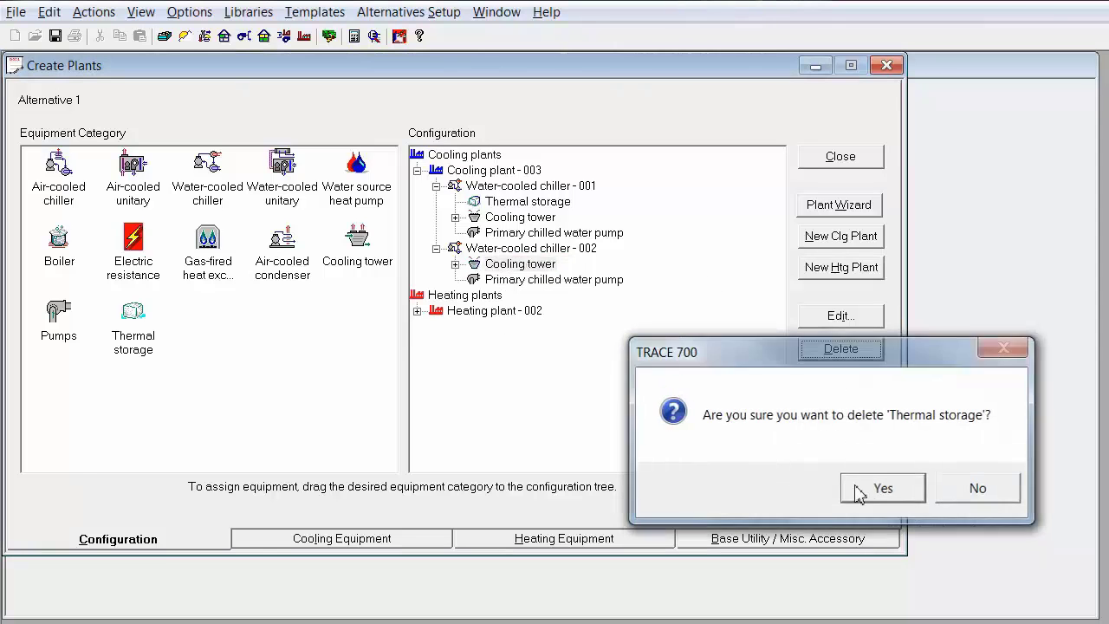
click(543, 206)
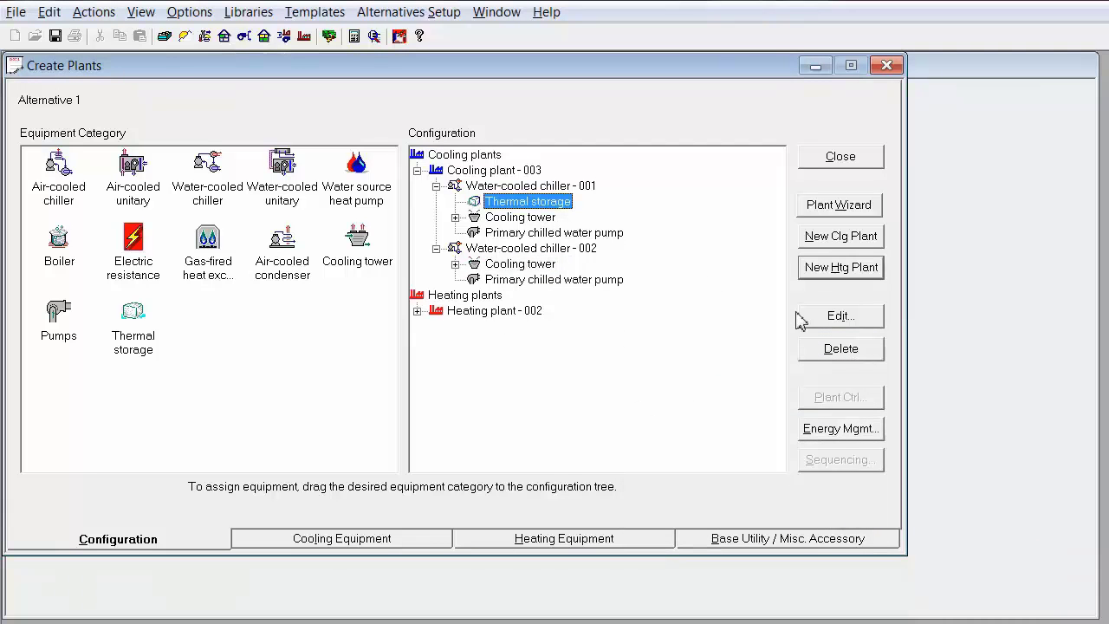
click(845, 351)
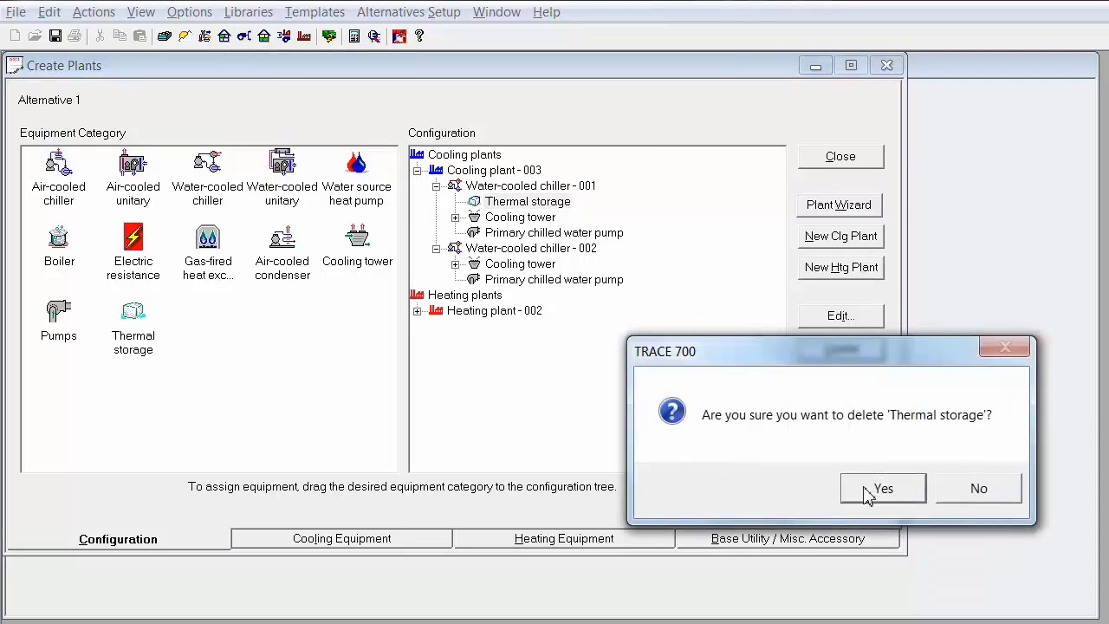
click(864, 489)
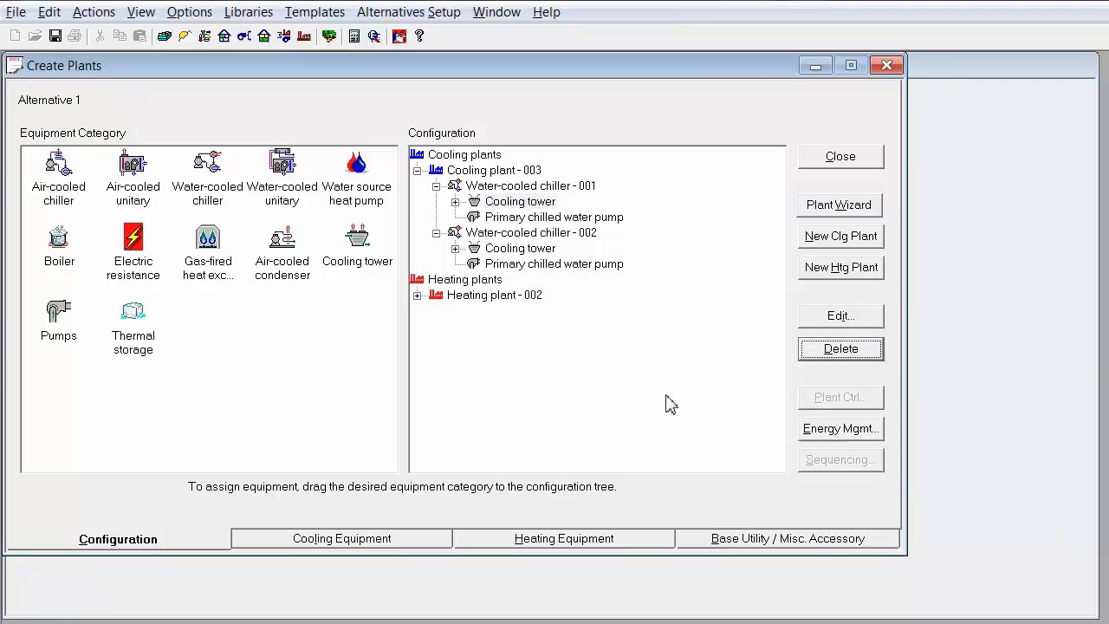
Attach a single Thermal storage directly under Cooling plant - 003 and select the plant
click(141, 345)
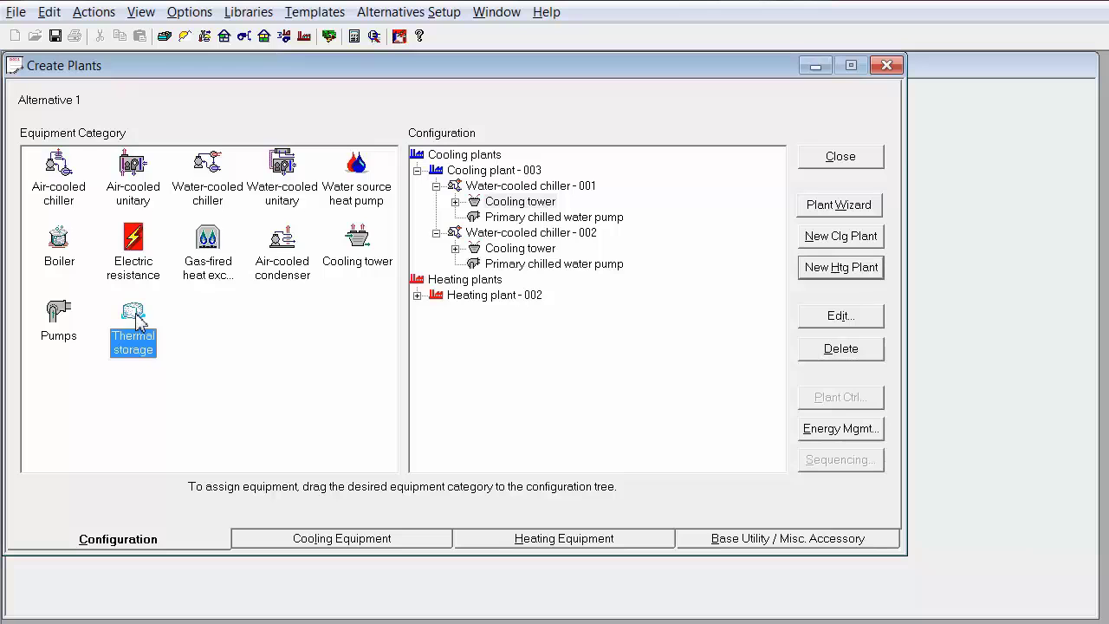
drag(140, 321, 452, 180)
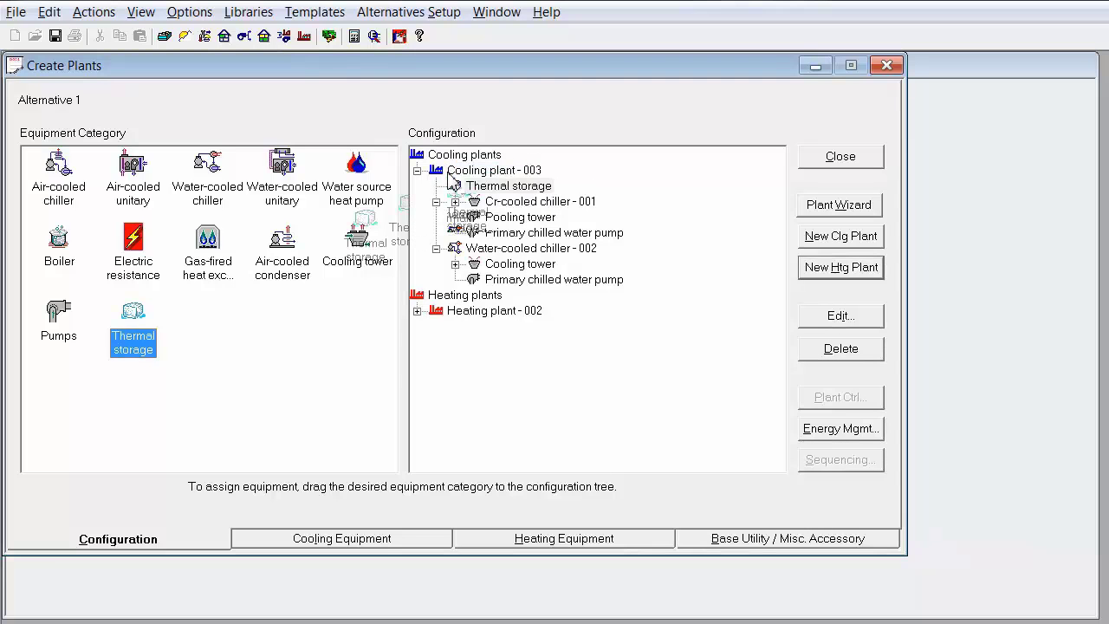
click(493, 178)
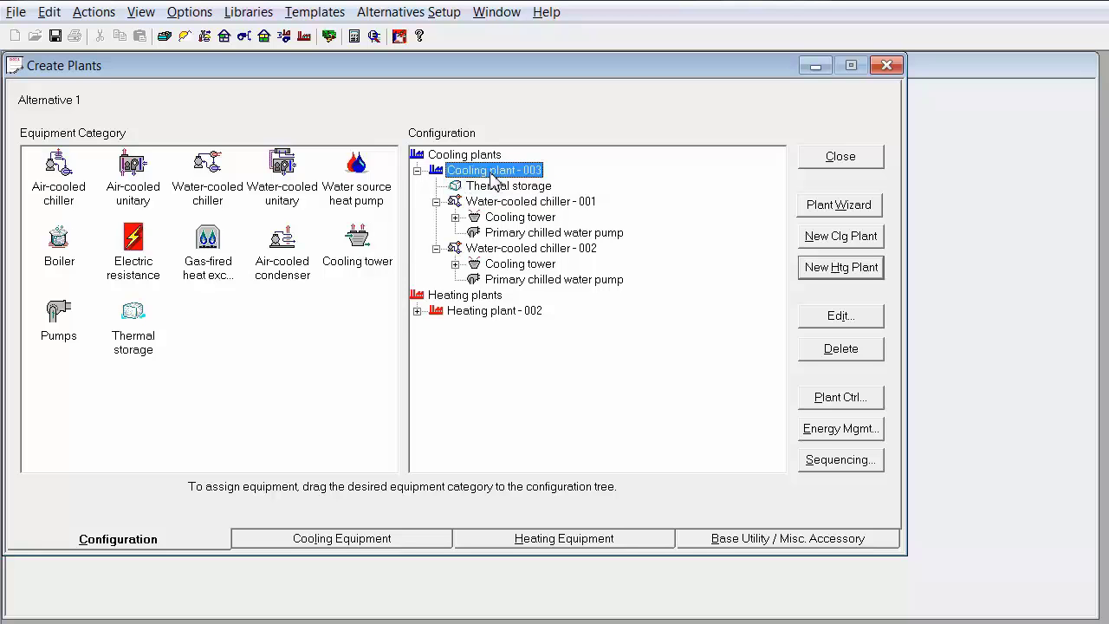
In Plant Ctrl, choose Climatice storage with the 12p-6p Discharge schedule and confirm
click(821, 400)
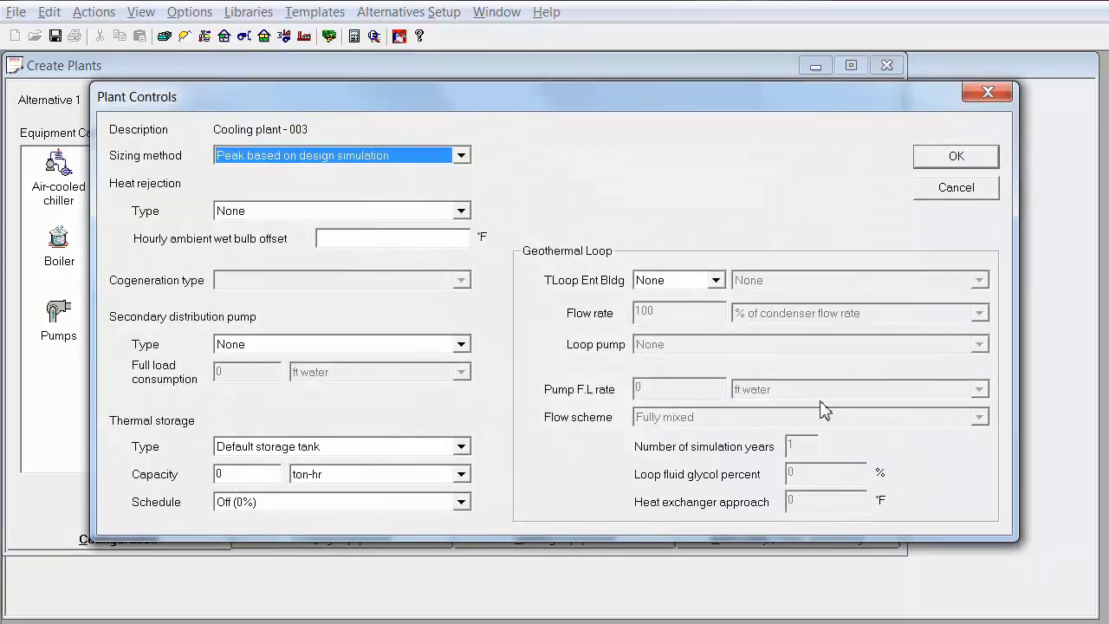
click(460, 448)
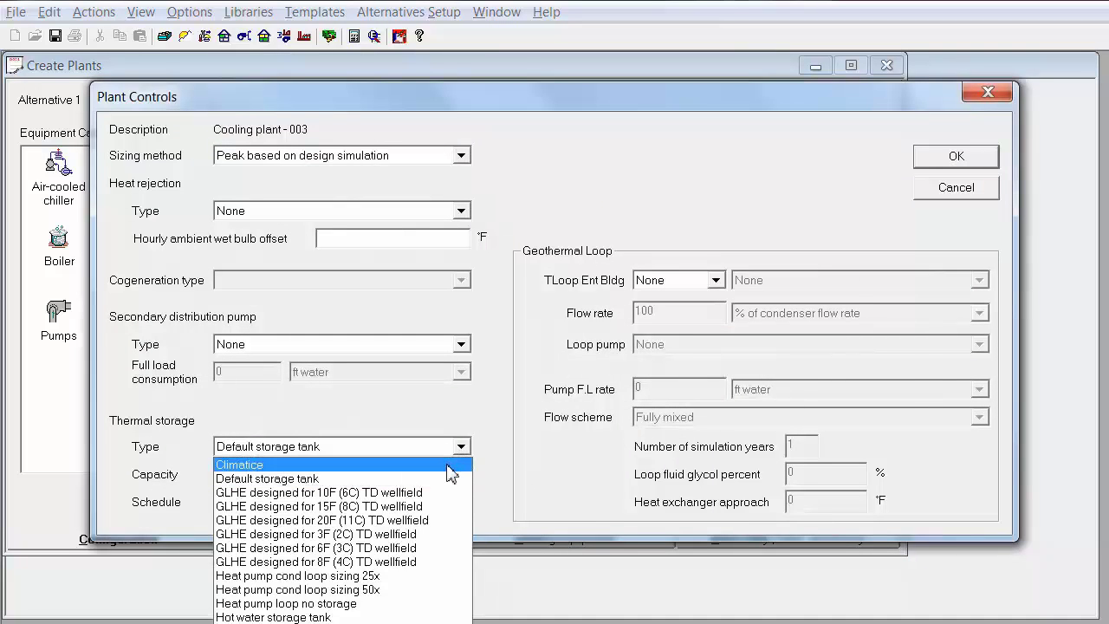
click(450, 465)
click(459, 503)
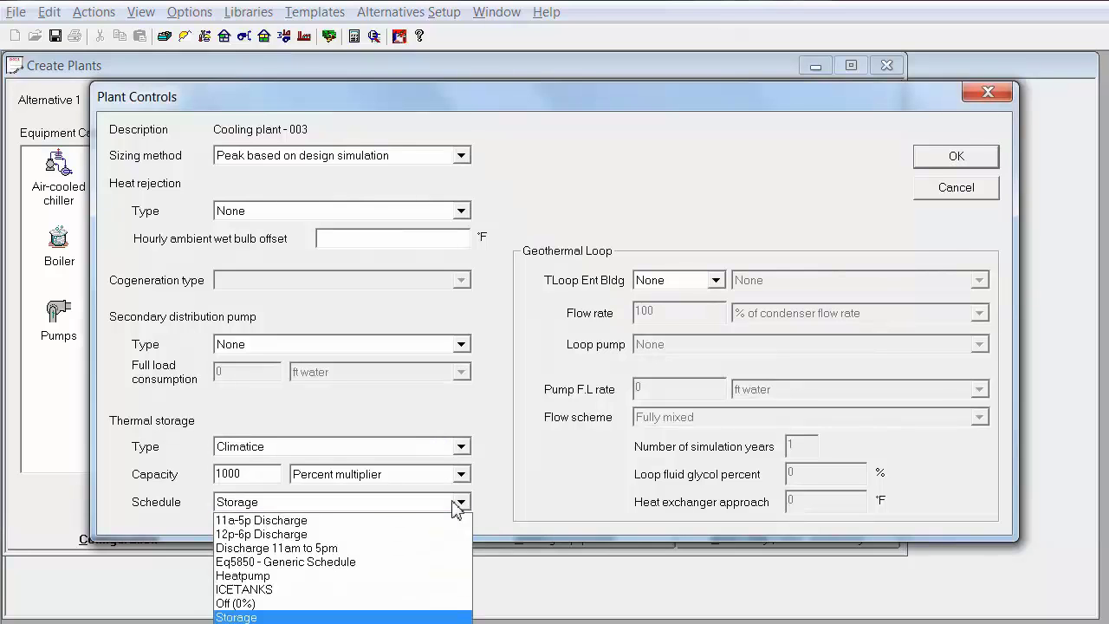
click(444, 535)
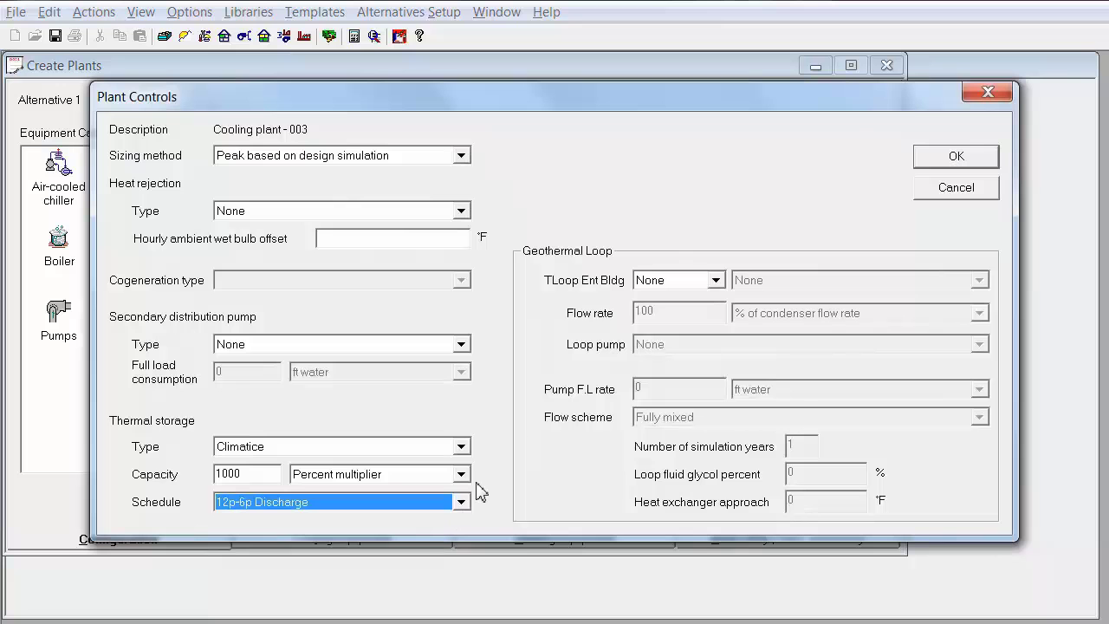
click(925, 165)
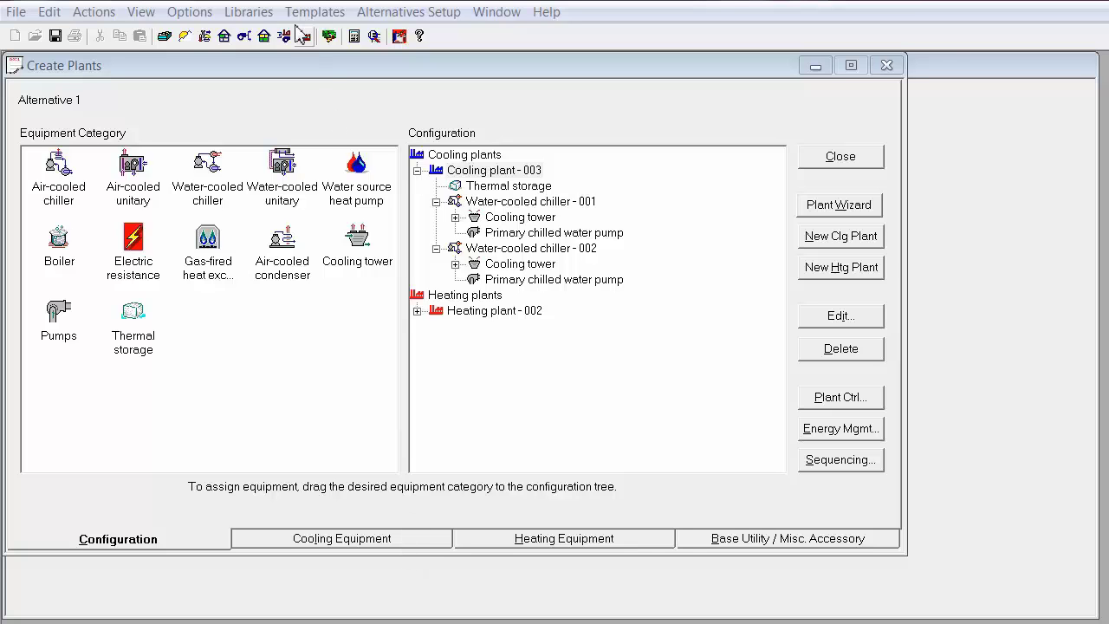
Open the Schedule Library and load the 'Discharge 11am to 5pm' thermal storage schedule
click(272, 14)
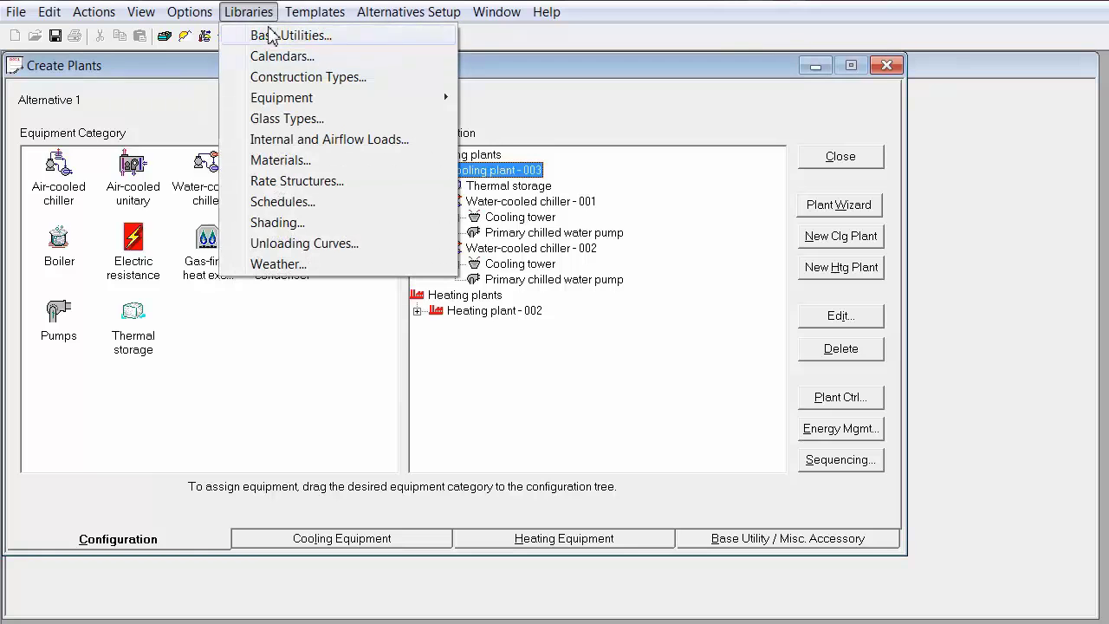
click(276, 204)
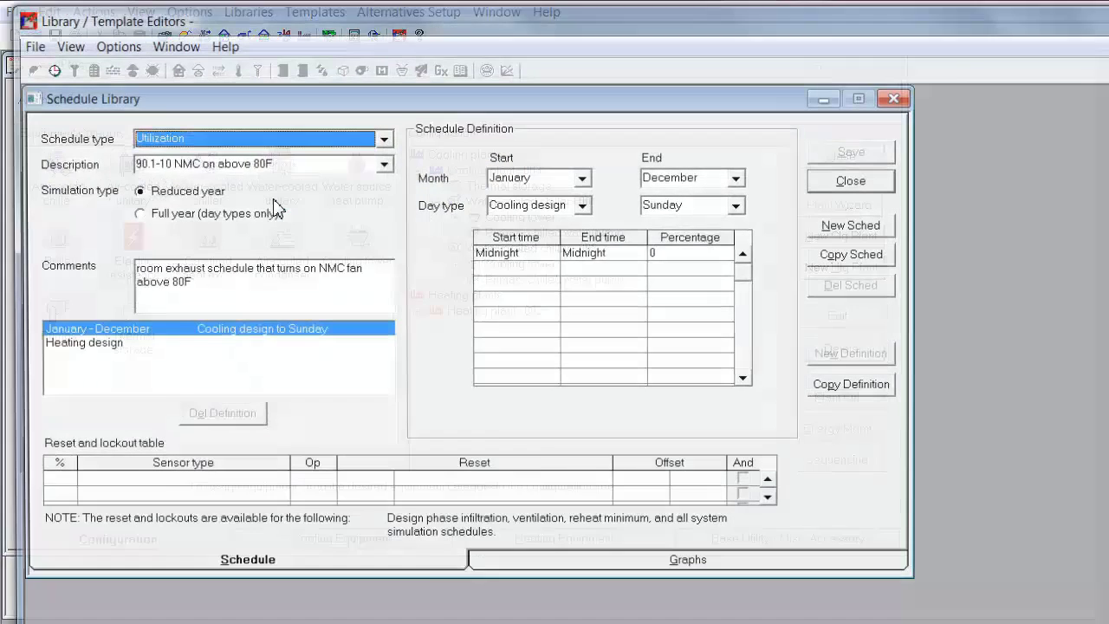
click(377, 136)
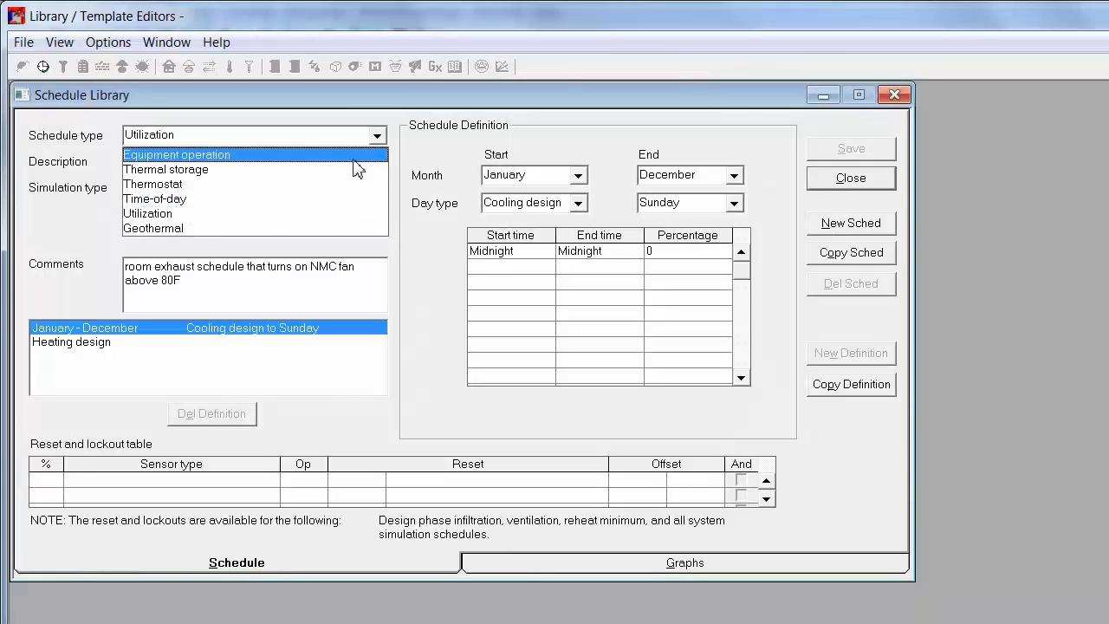
click(353, 169)
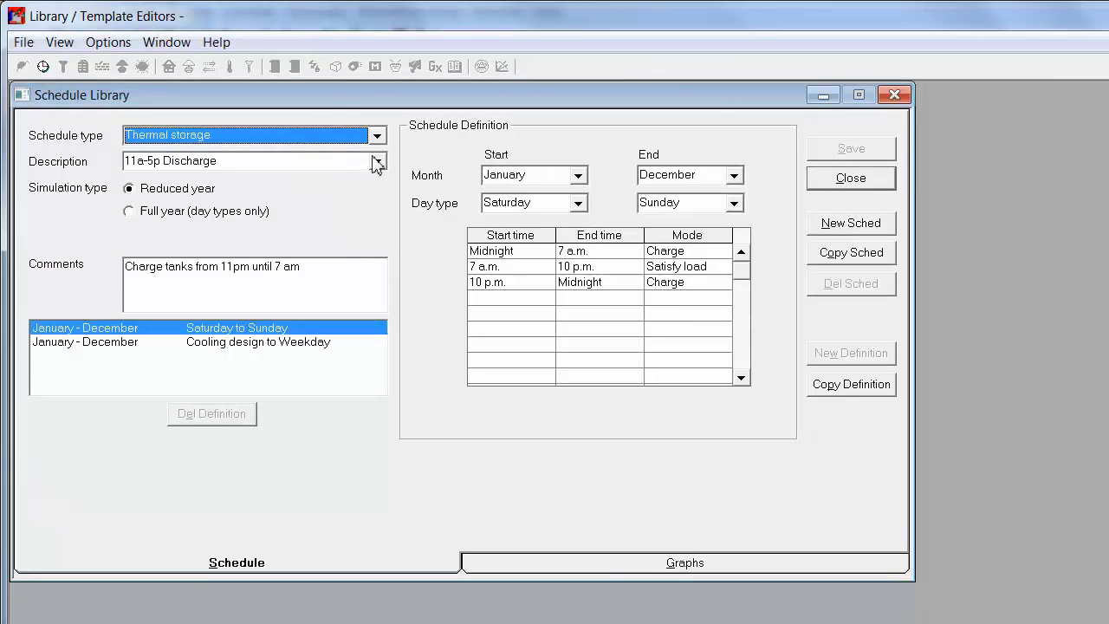
click(378, 161)
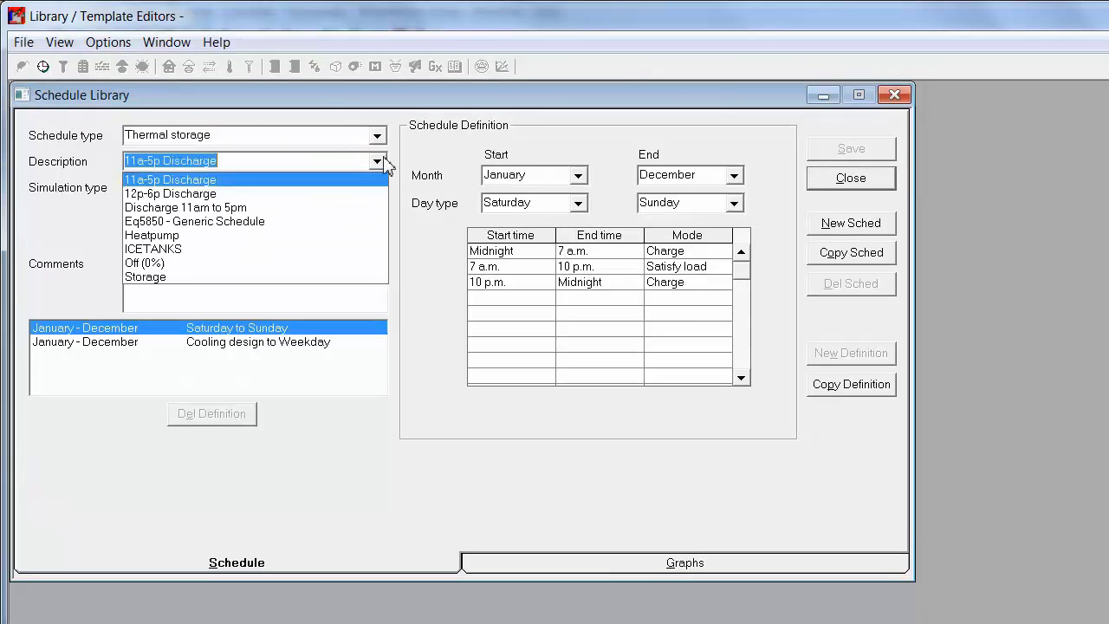
click(353, 208)
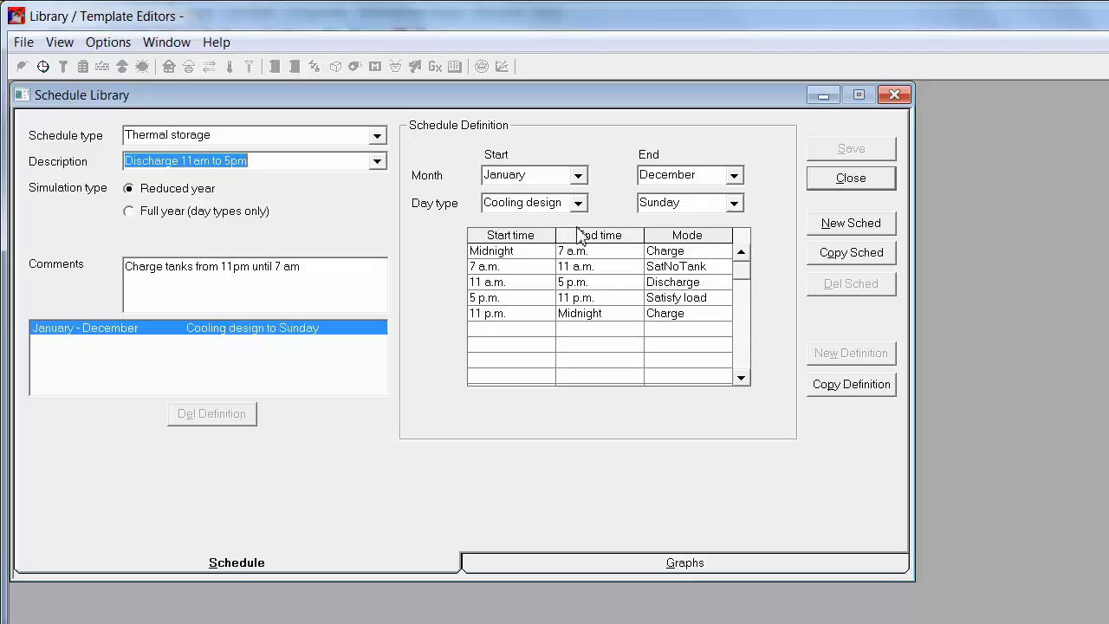
Review the Charge, 11 a.m.–5 p.m. Discharge, morning SatNoTank and evening Satisfy load periods
click(665, 252)
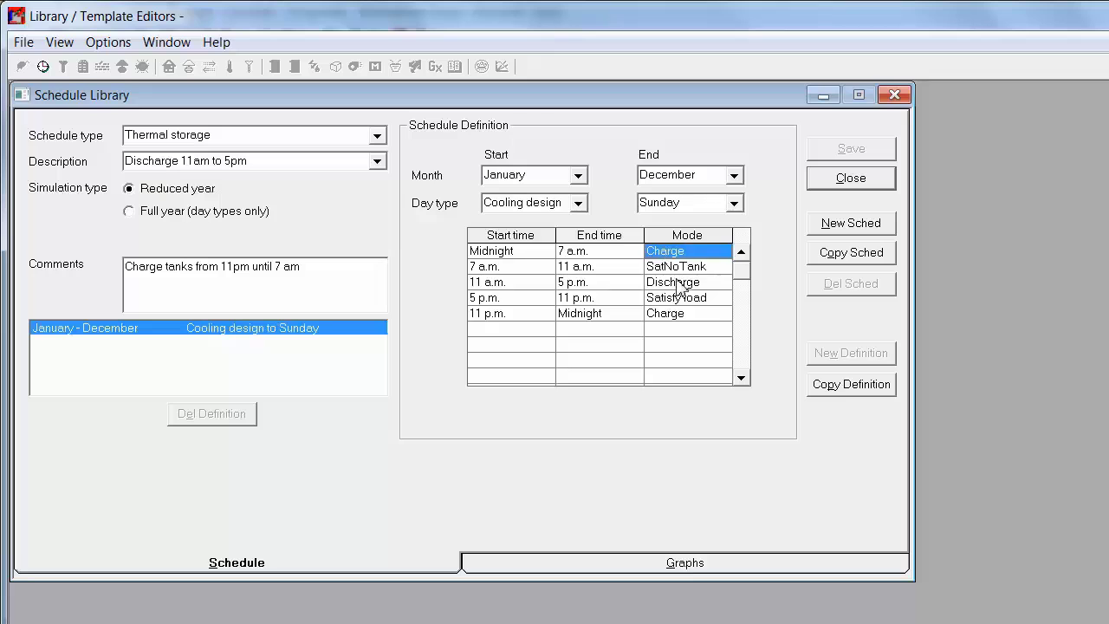
click(677, 283)
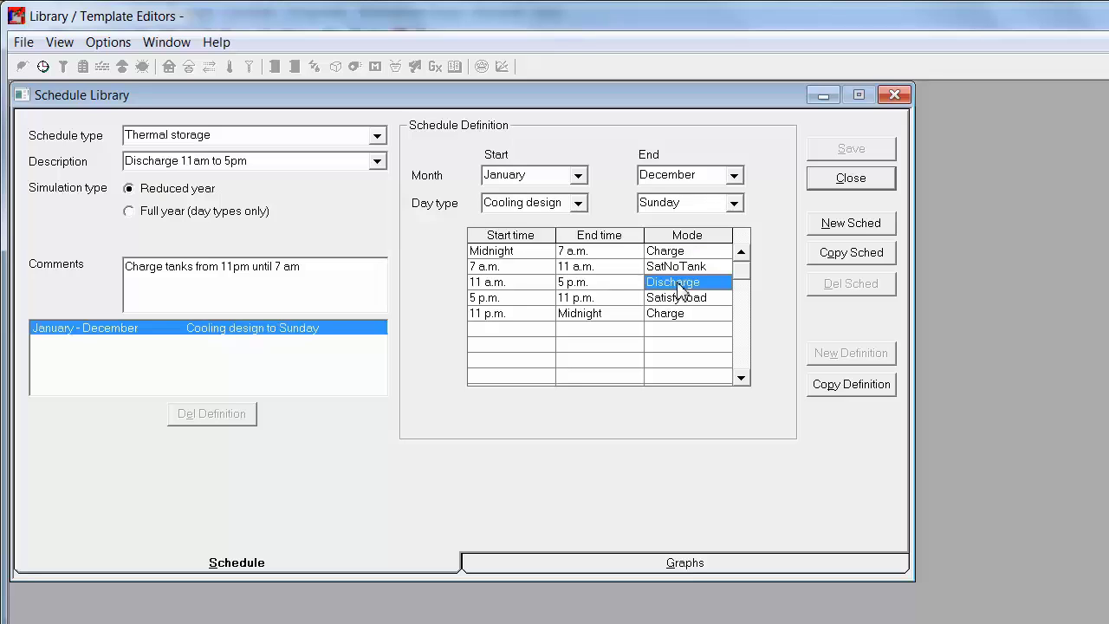
click(681, 269)
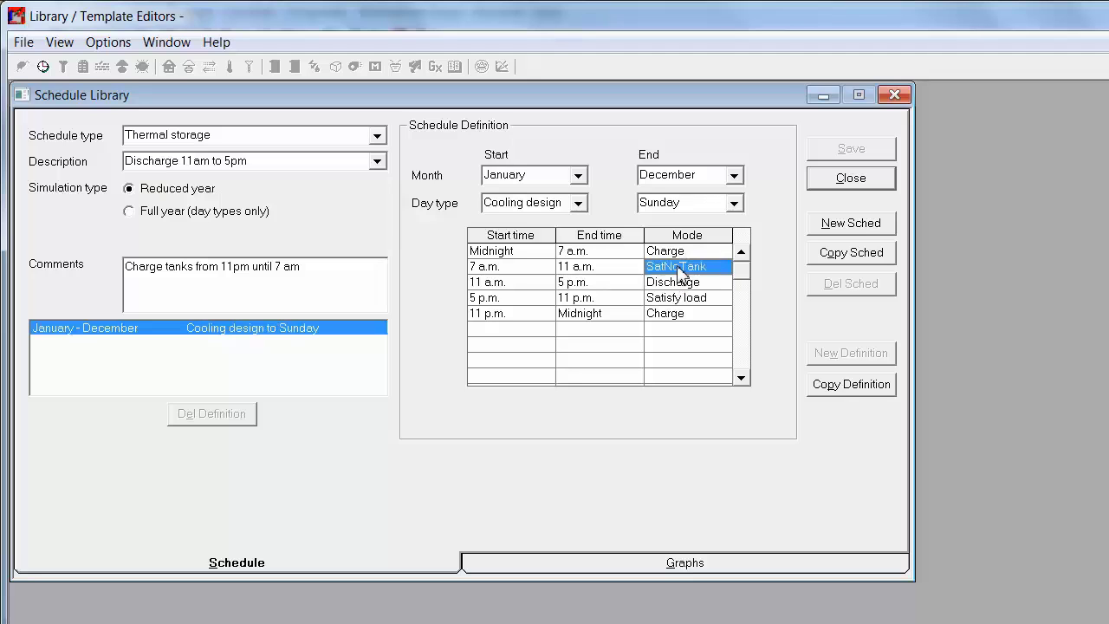
click(684, 302)
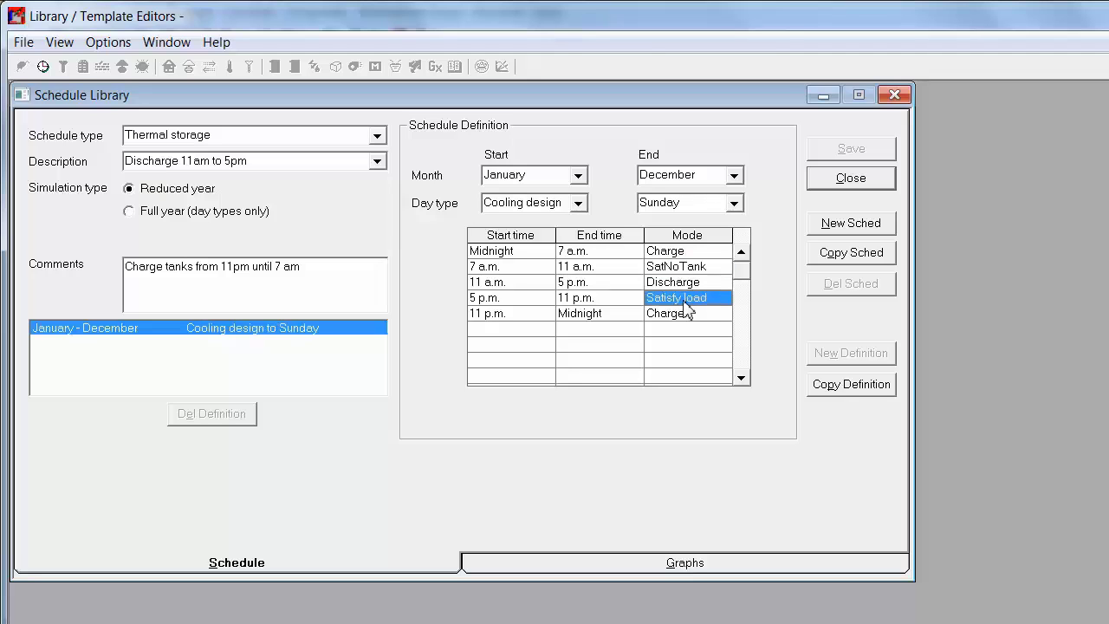
click(691, 270)
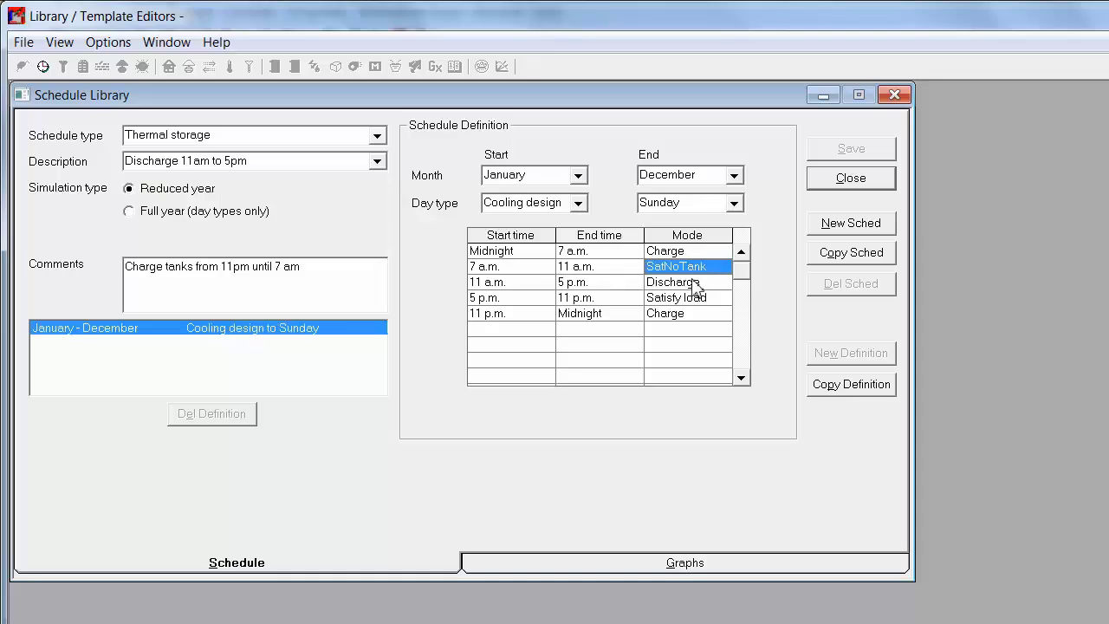
click(694, 300)
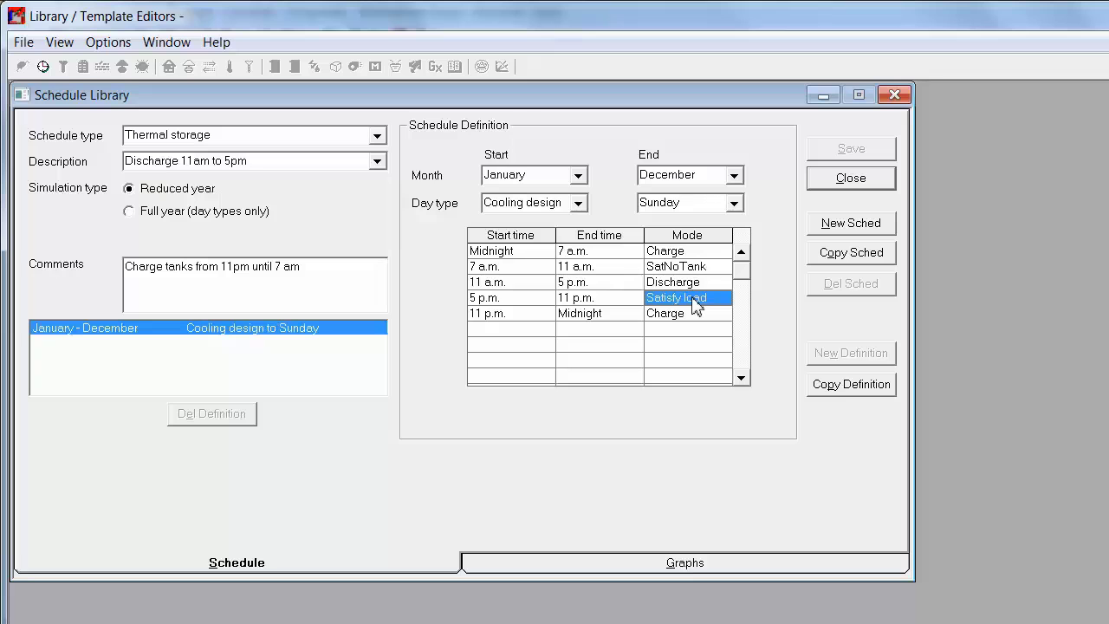
Save a copy named 'My Thermal Storage' with SatNoTank ending at Noon and discharge ending at 6 p.m
click(823, 252)
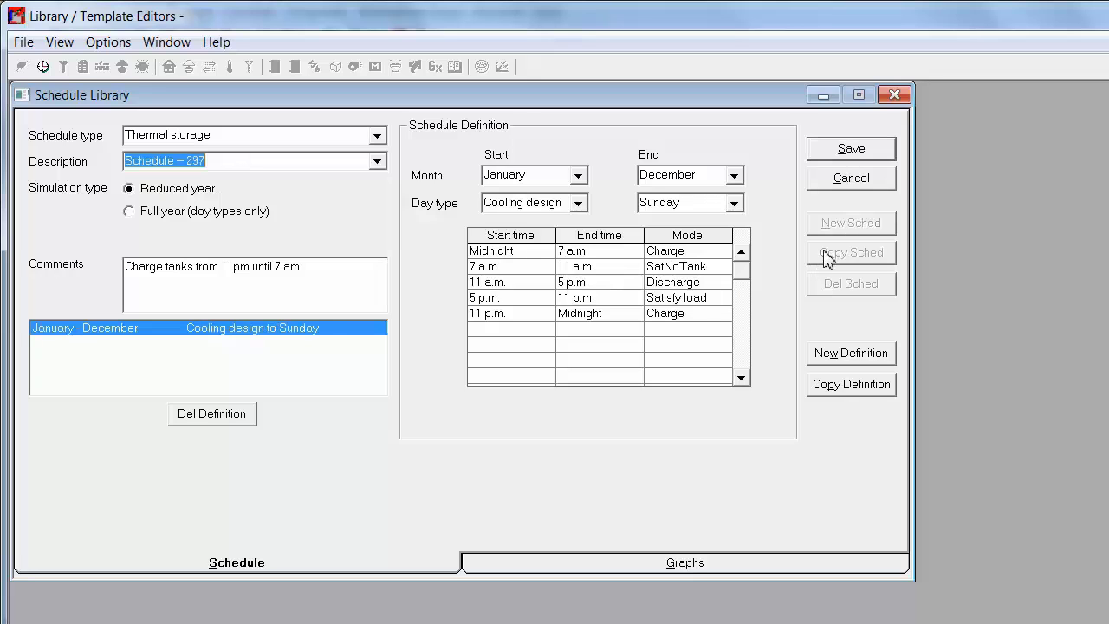
text(M)
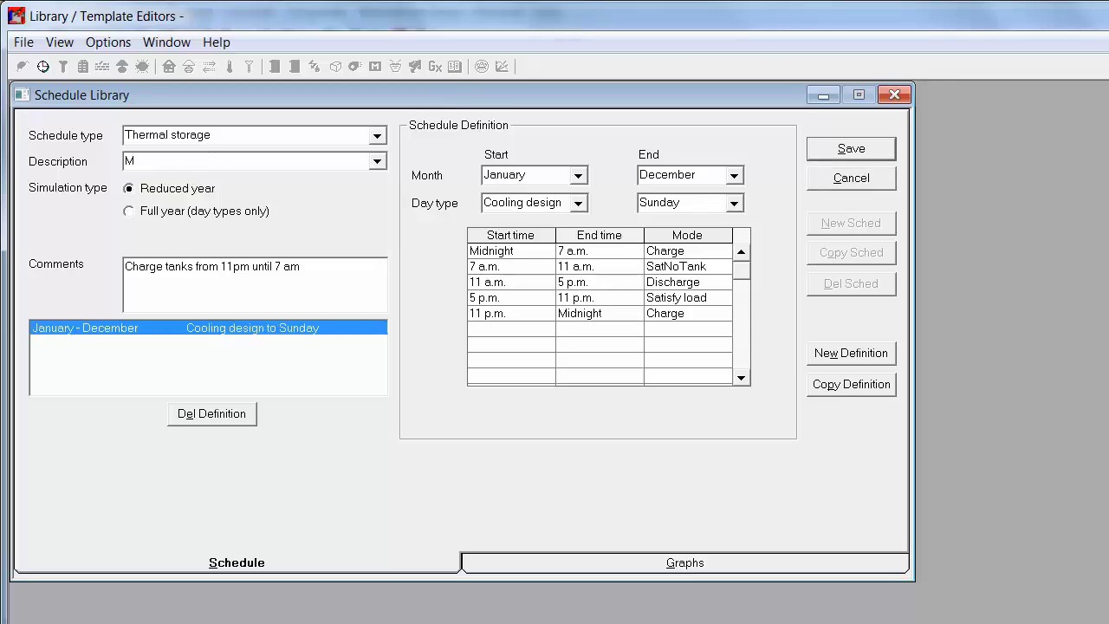
text(y Thermal Storage)
click(714, 269)
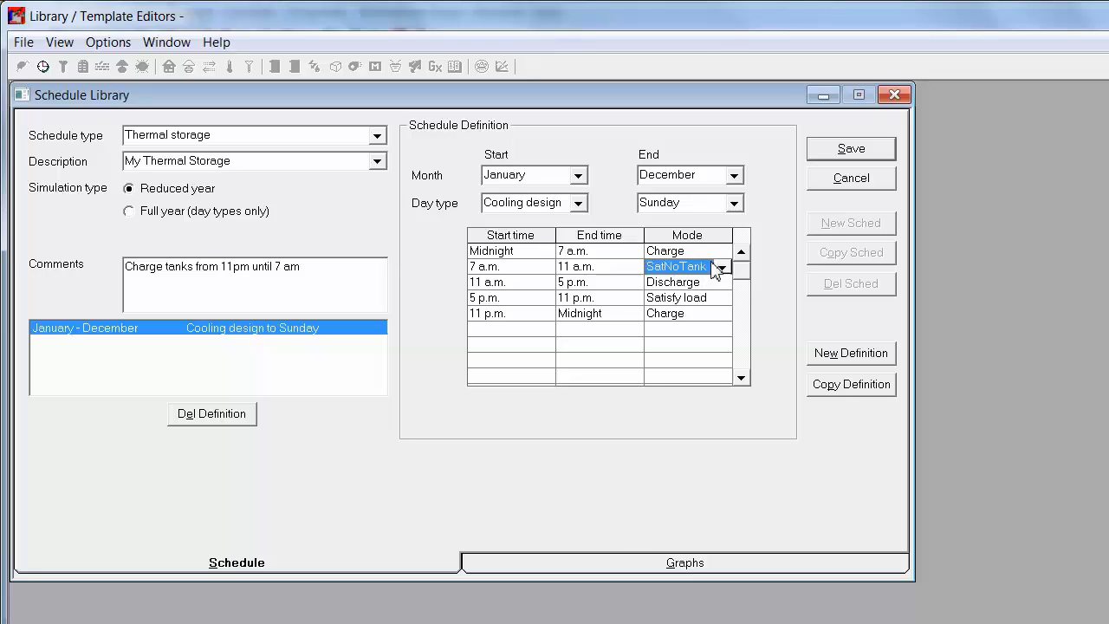
click(631, 270)
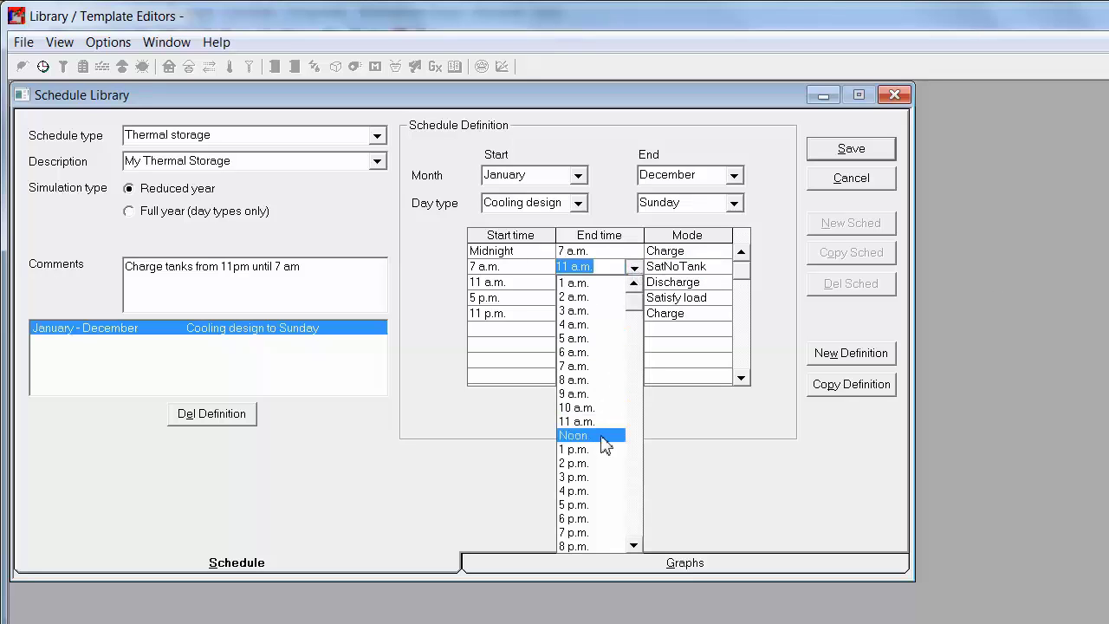
click(603, 438)
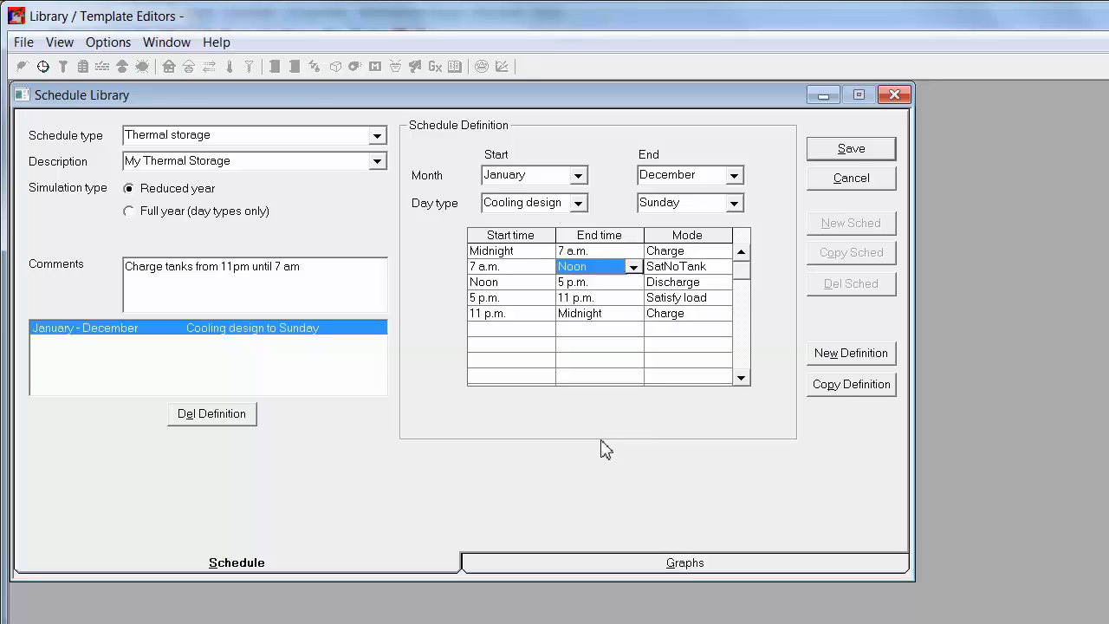
click(633, 284)
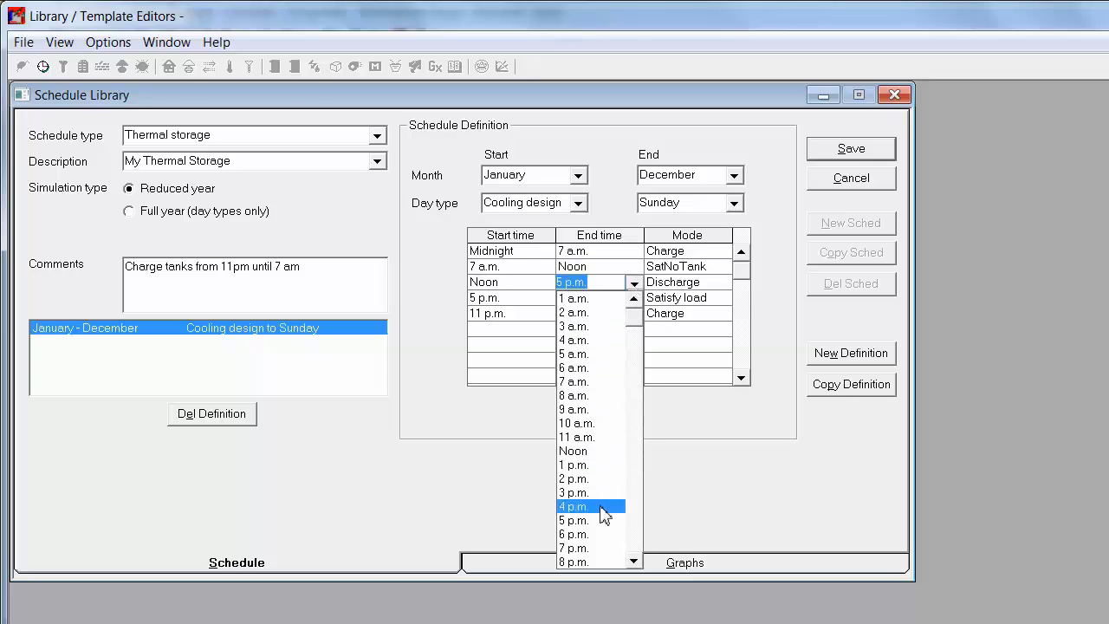
click(601, 533)
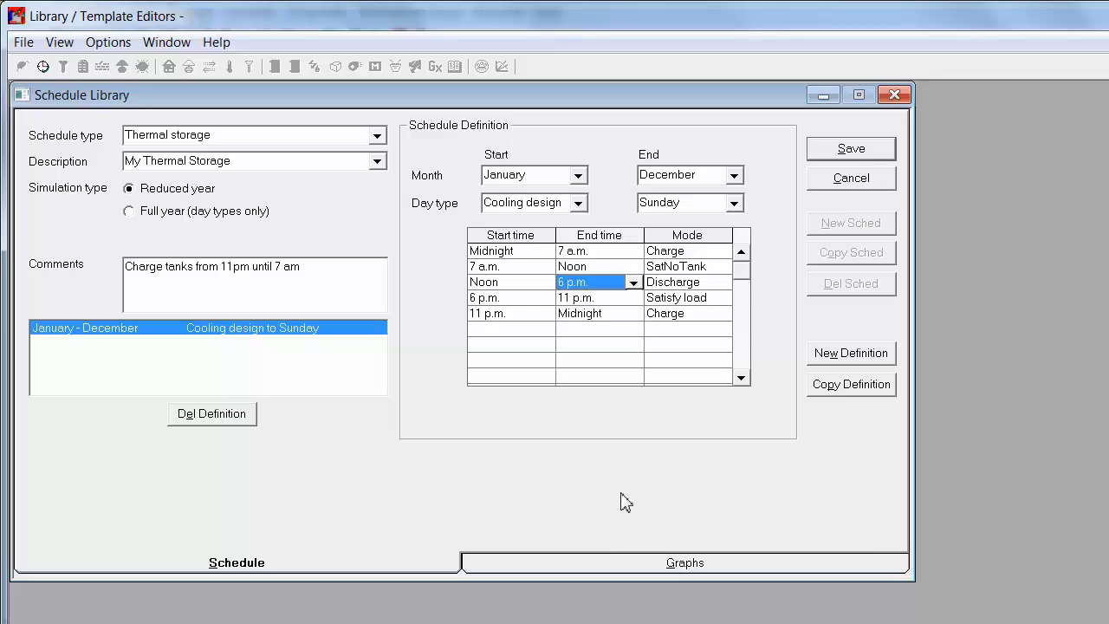
click(828, 161)
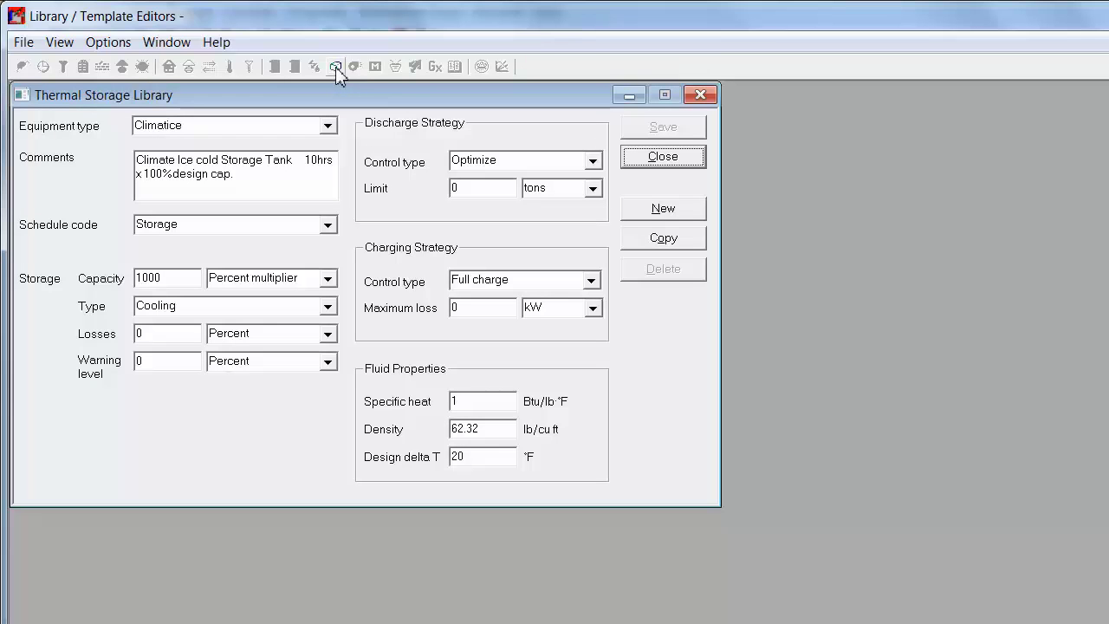
Check the Climatice tank's options, keeping the Storage schedule code and Optimize discharge control
click(268, 230)
click(266, 232)
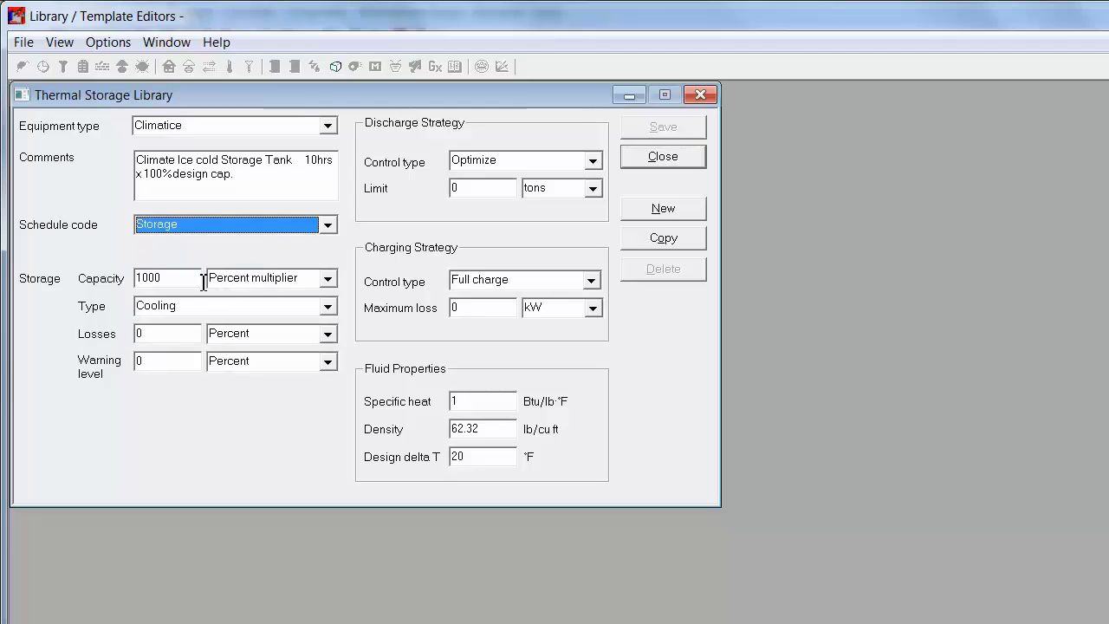
key(Tab)
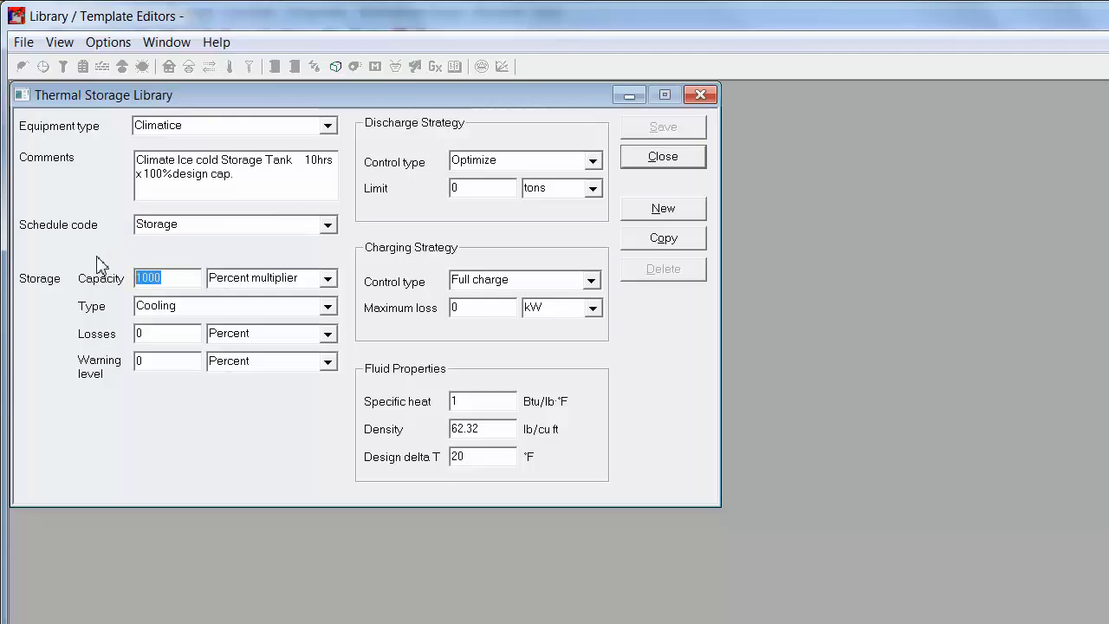
click(593, 163)
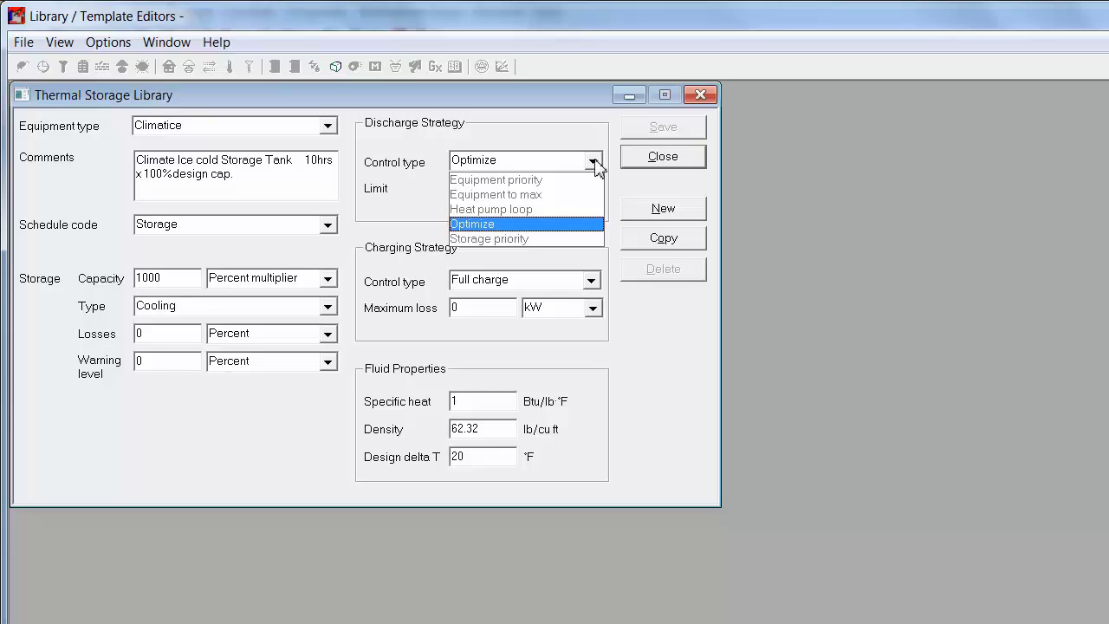
click(595, 163)
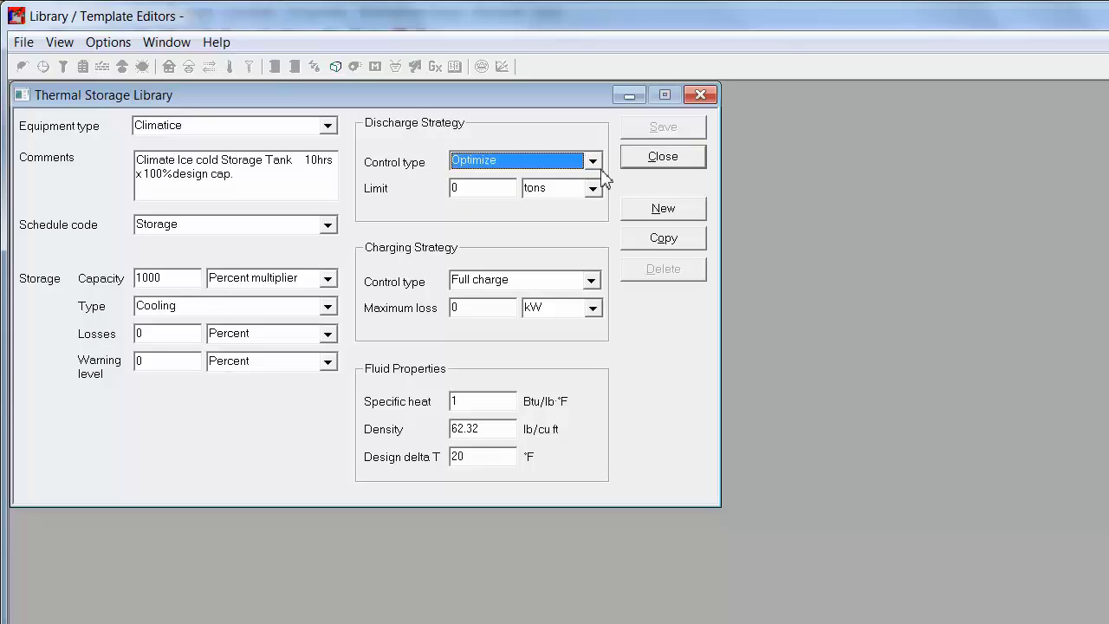
Copy the Climatice tank as 'My Thermal Storage' using the My Thermal Storage schedule
click(663, 250)
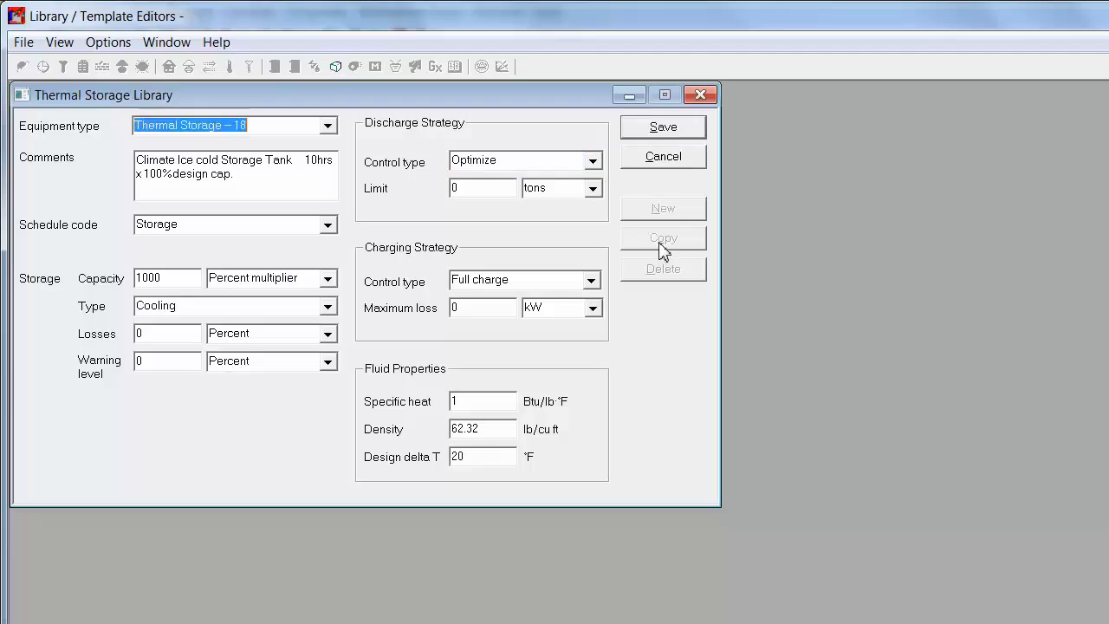
text(zm)
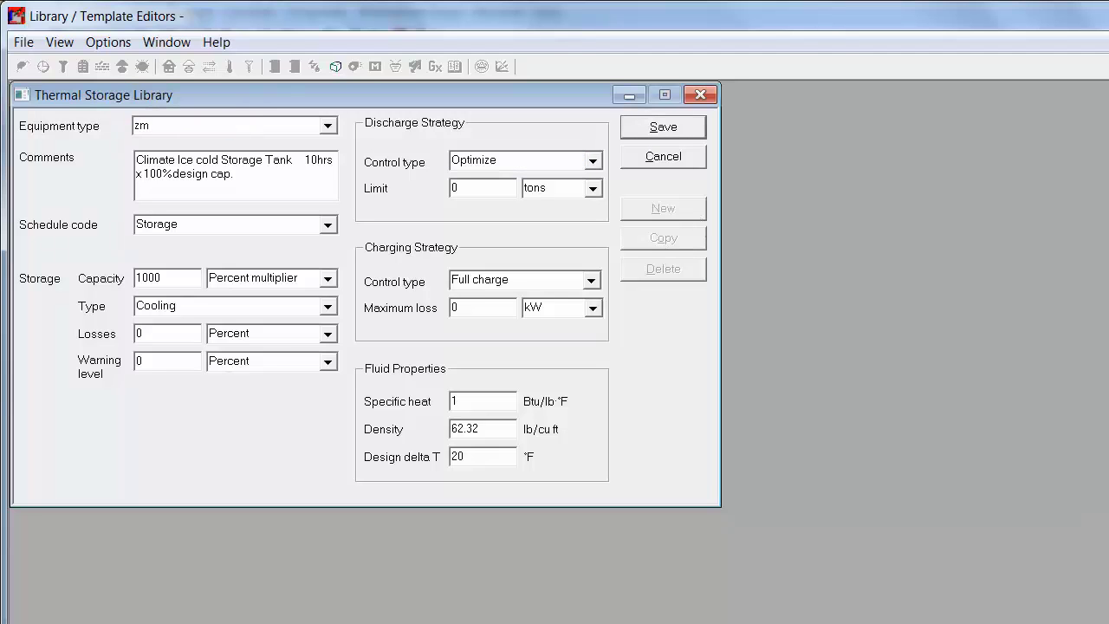
key(BackSpace)
key(BackSpace)
text(My Thermal Storage)
click(334, 226)
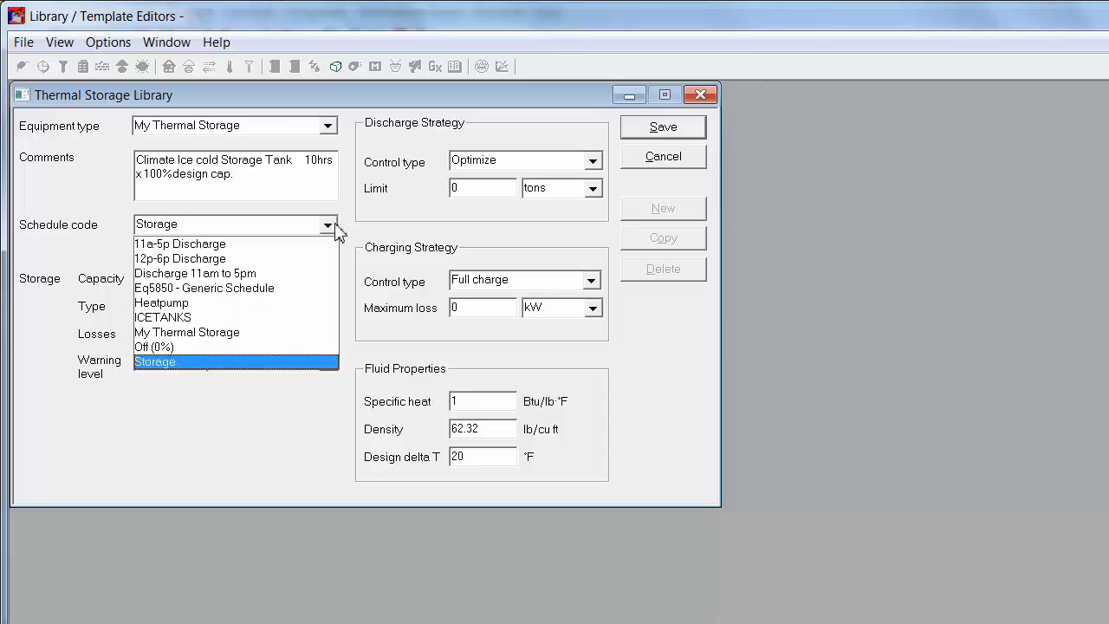
click(275, 337)
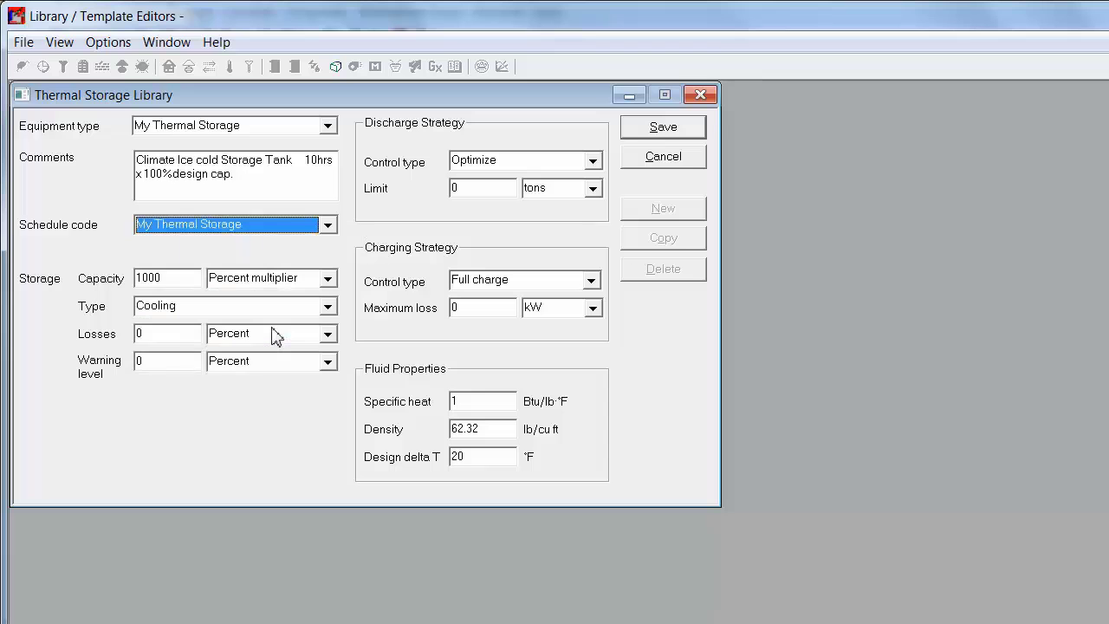
Set the tank capacity to 1500 ton-hr and save it
click(256, 286)
click(256, 417)
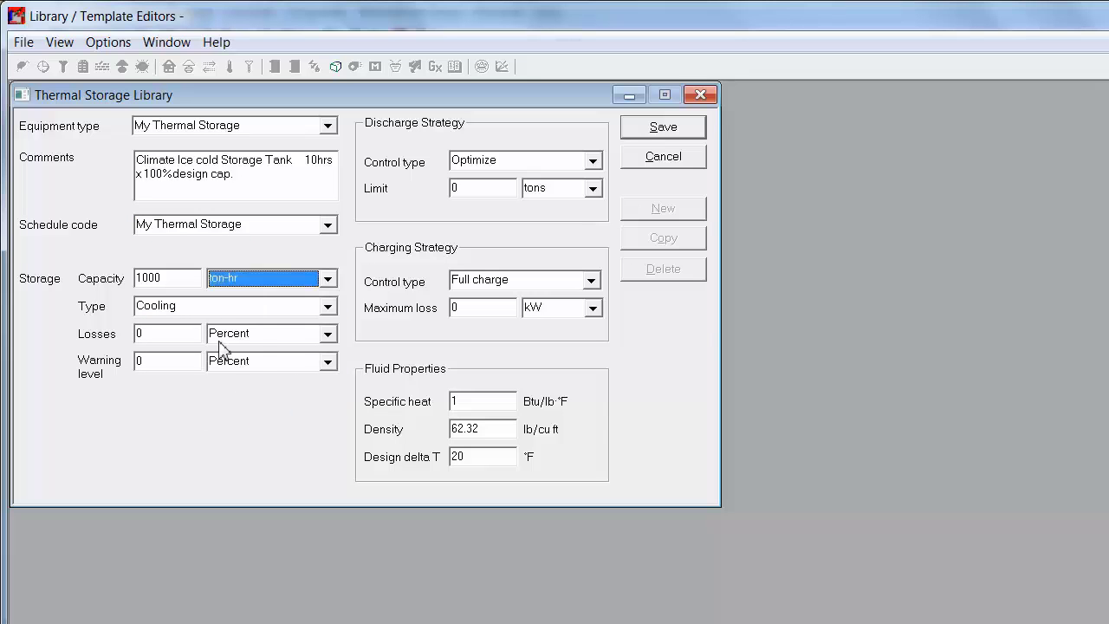
drag(184, 279, 72, 275)
text(1500)
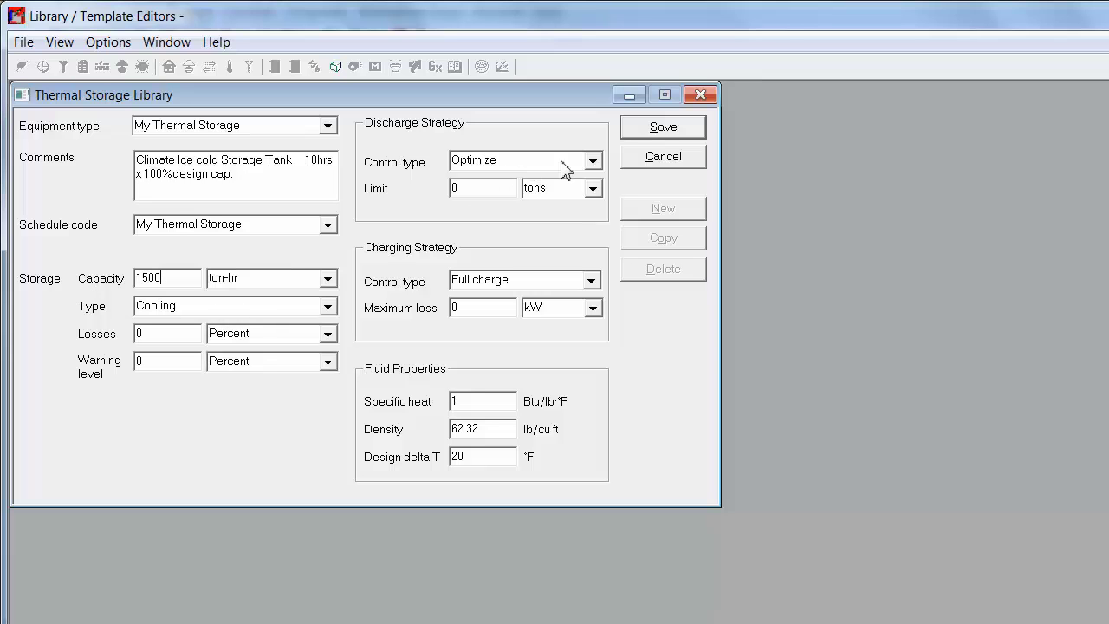
click(662, 128)
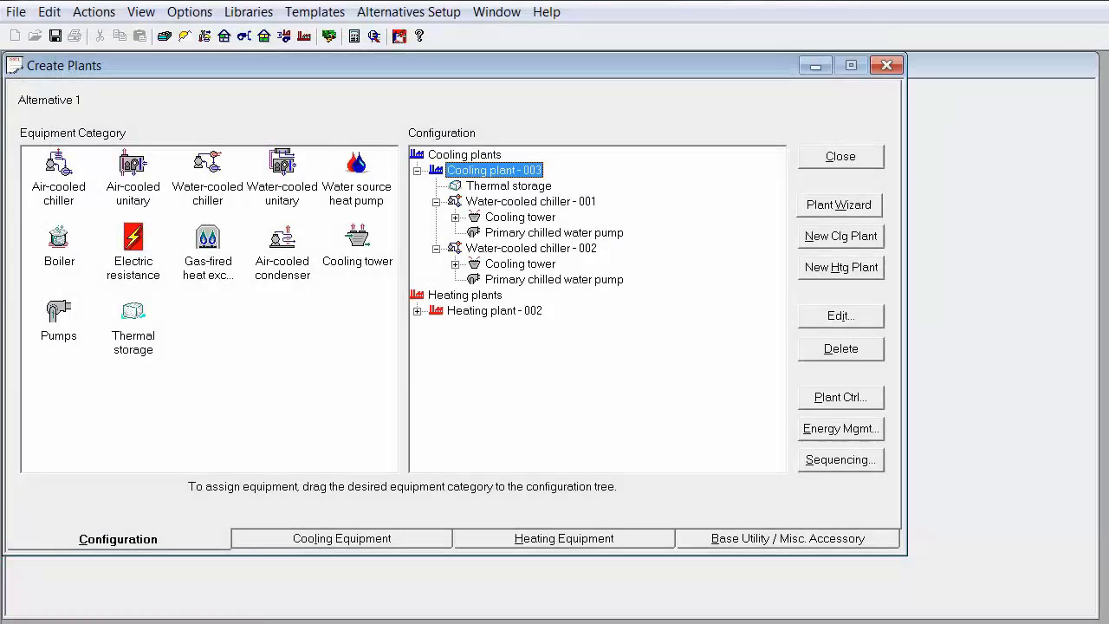
Set Cooling plant - 003's thermal storage type to My Thermal Storage in plant controls
click(504, 191)
click(509, 171)
click(873, 405)
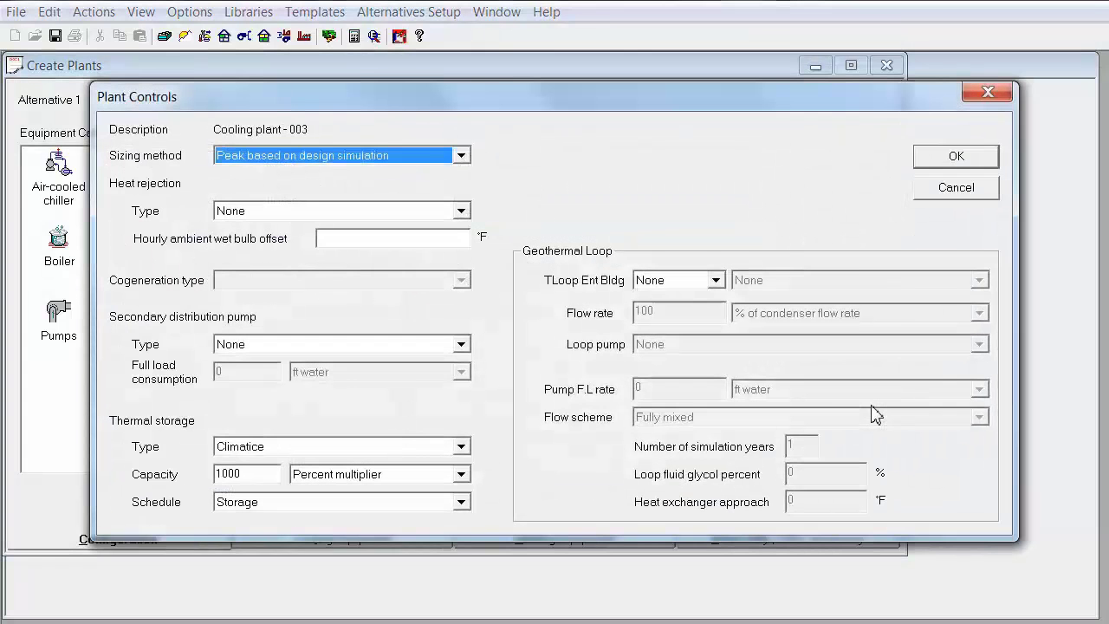
click(460, 447)
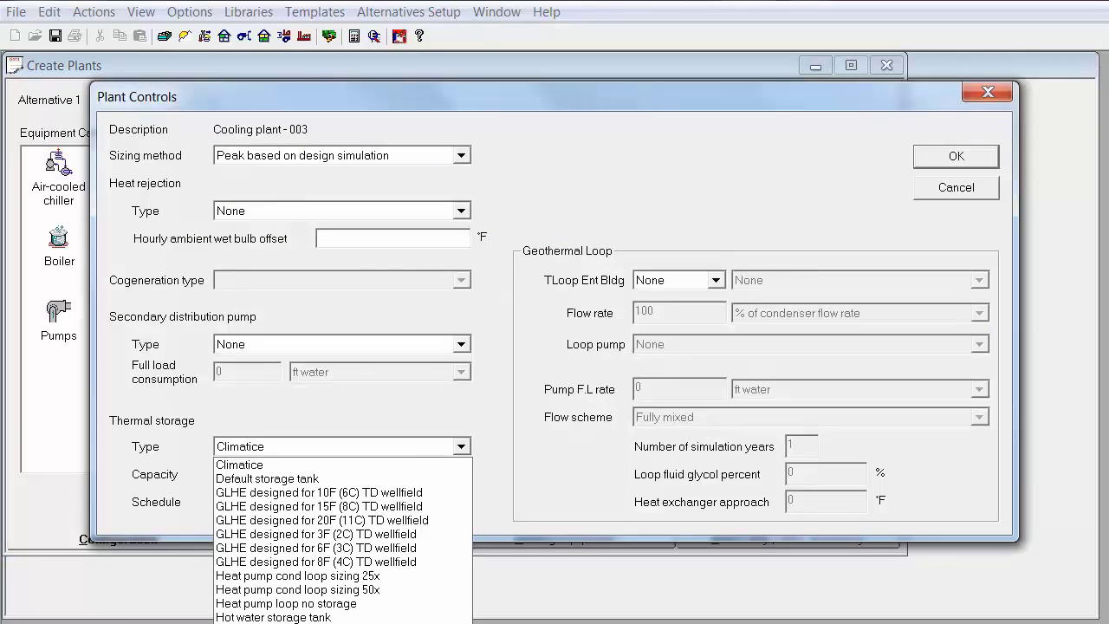
key(Return)
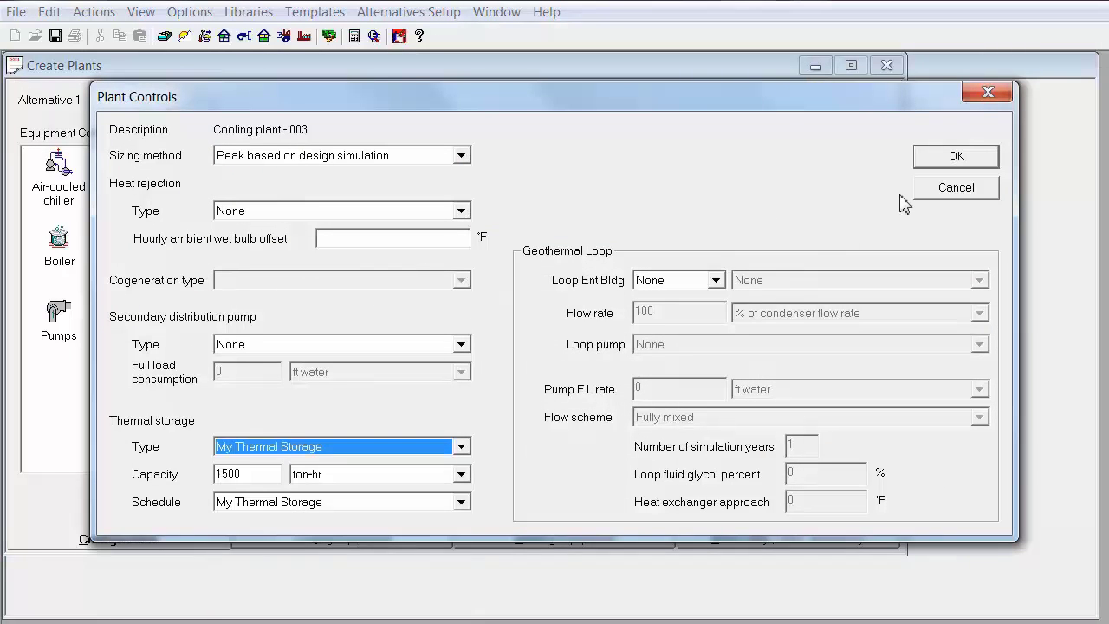
click(942, 170)
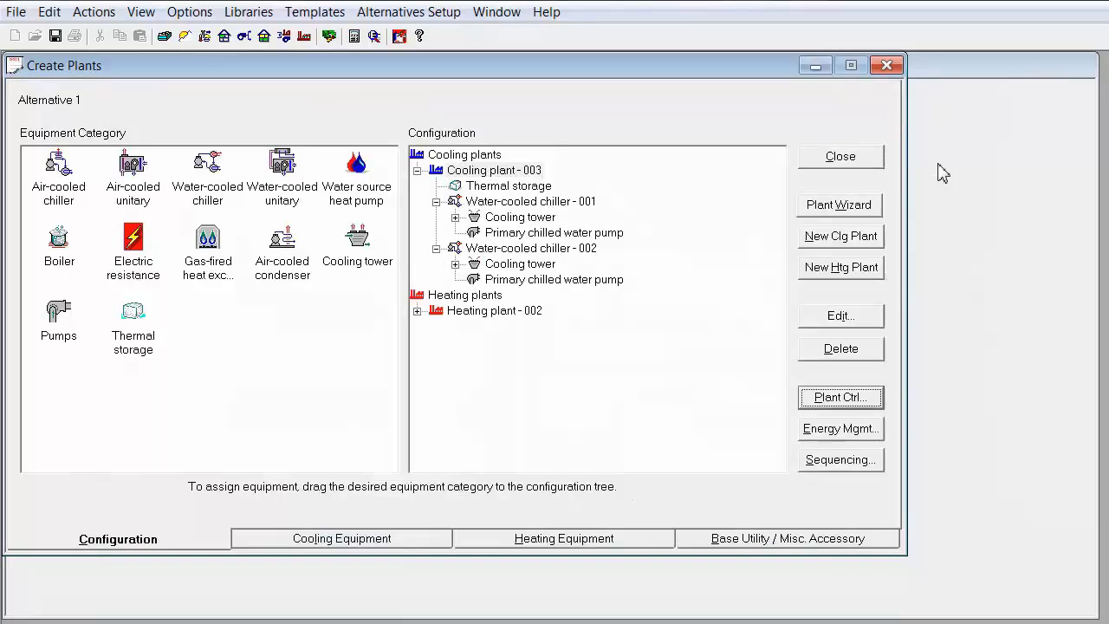